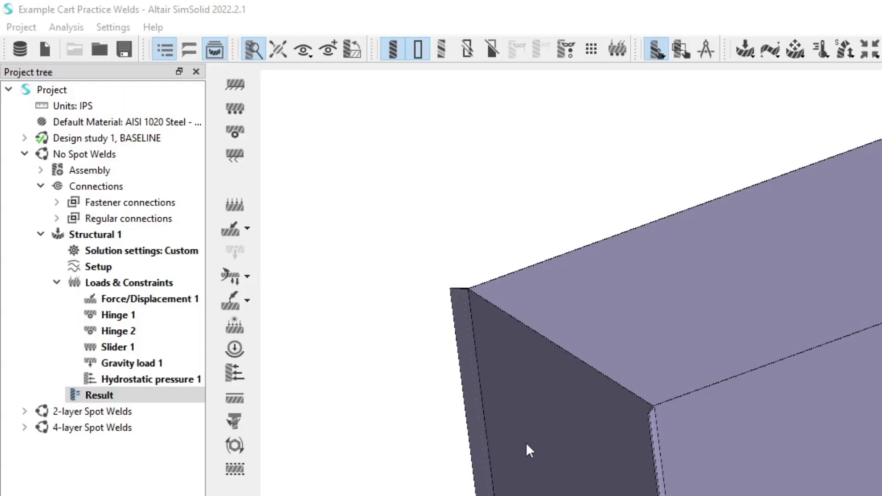
Examine the No Spot Welds deformed result at the cart's open end and hide the part edges
right_drag(689, 322, 567, 296)
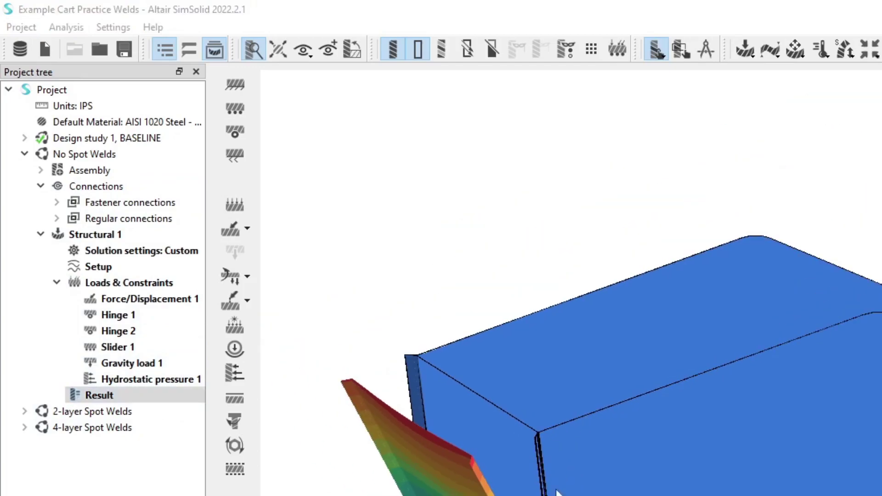
drag(438, 437, 387, 448)
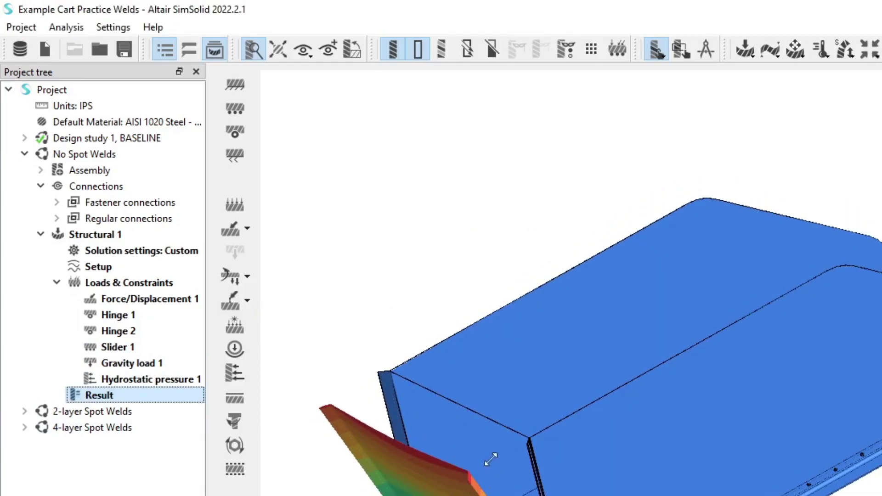
drag(490, 461, 486, 423)
click(416, 47)
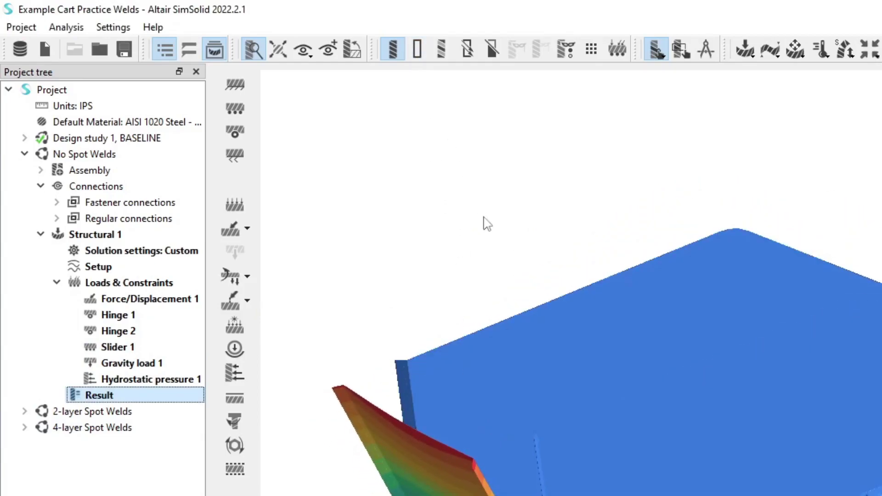
scroll(514, 376, down, 5)
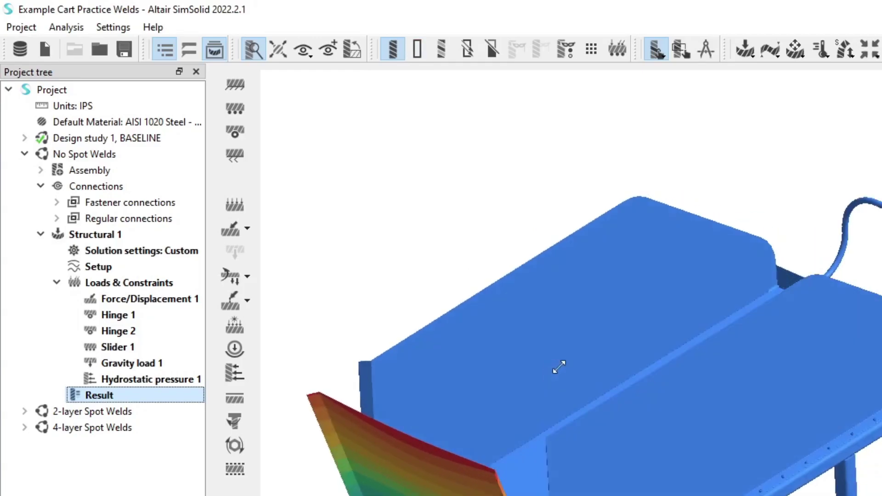
scroll(595, 365, up, 6)
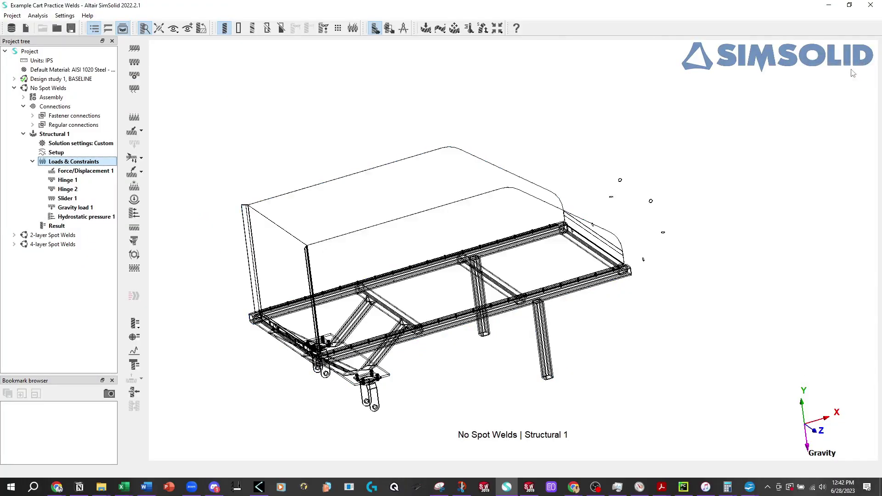
click(417, 256)
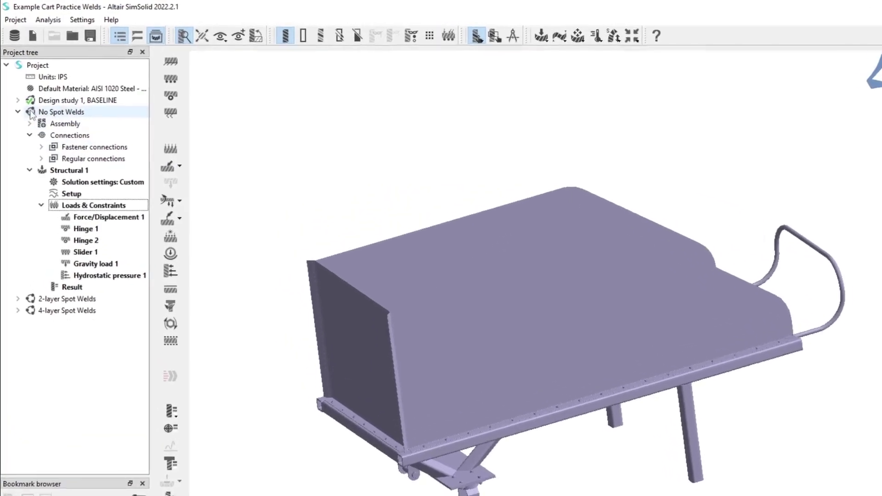
Duplicate the No Spot Welds design study and collapse the original study in the project tree
click(62, 138)
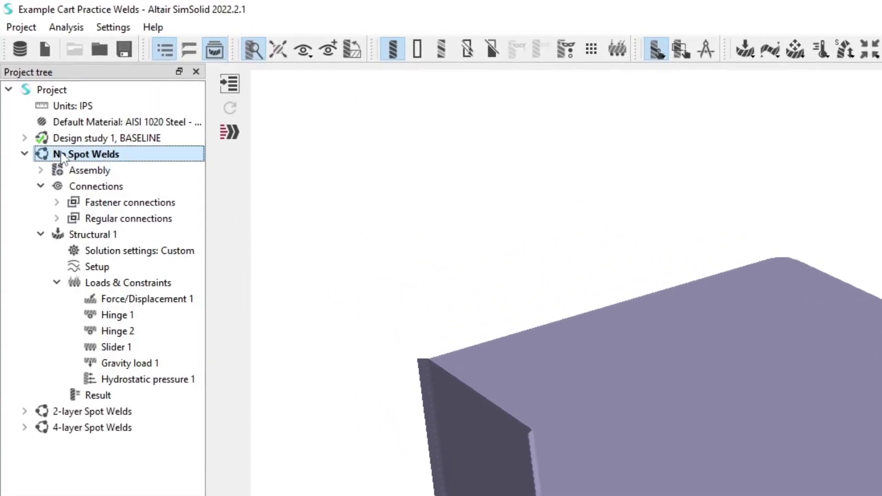
right_click(63, 137)
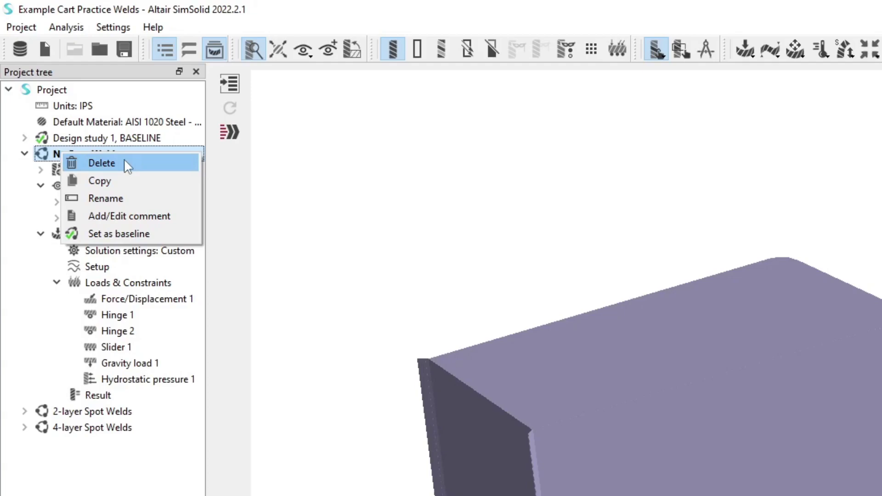
click(126, 179)
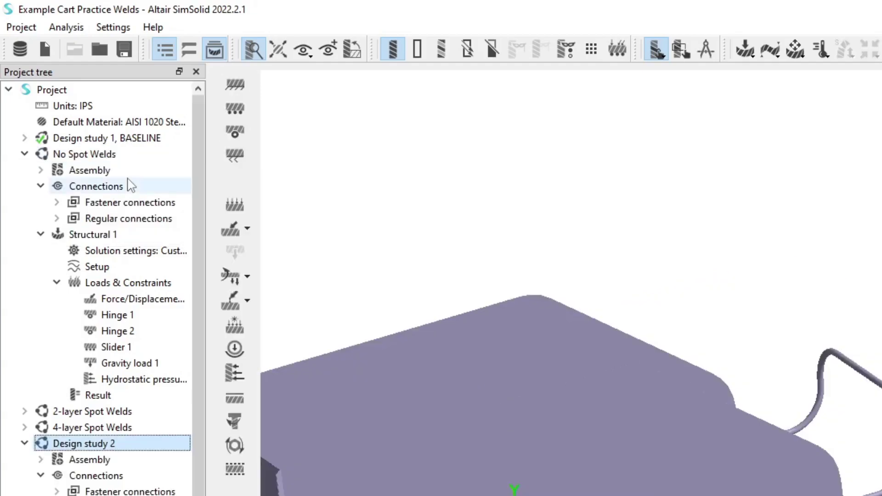
click(24, 154)
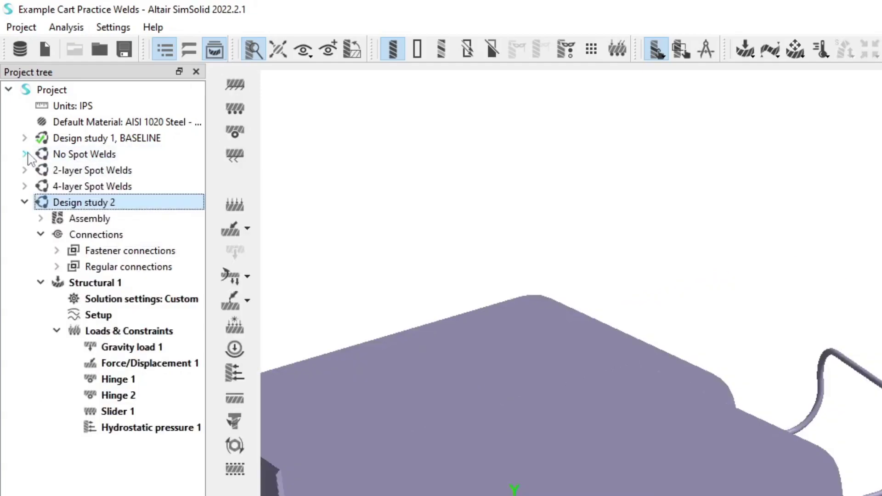
Rename the copied design study as Example 2-layer
click(79, 202)
right_click(79, 207)
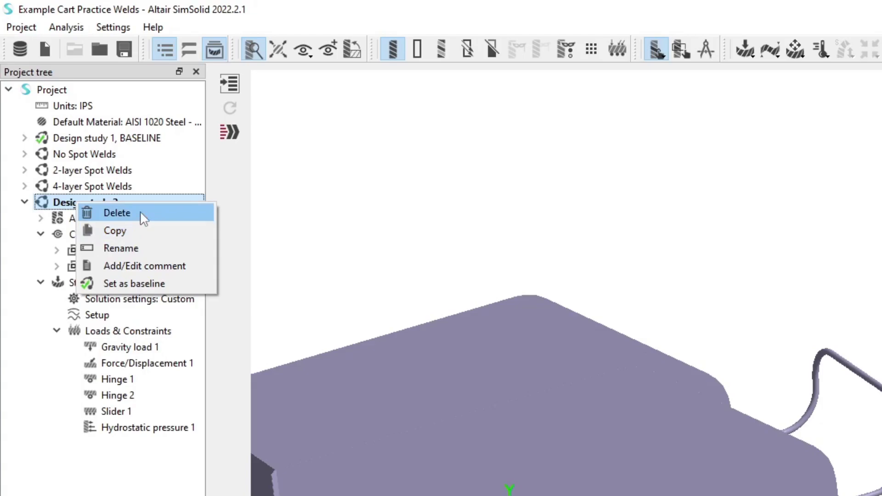
click(155, 254)
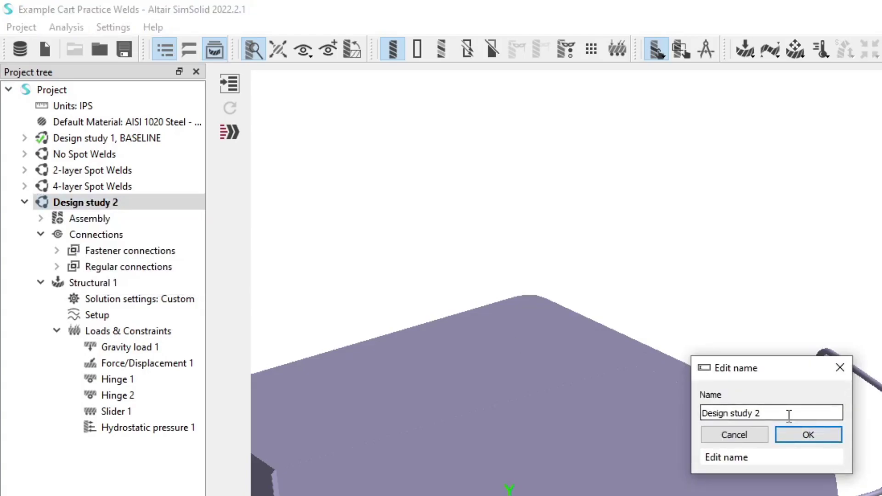
text(Ex)
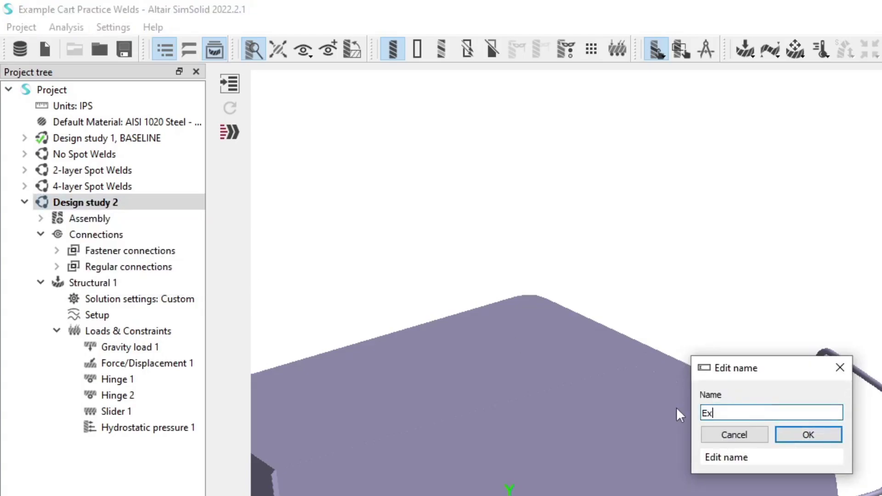
text(ample 2-layer)
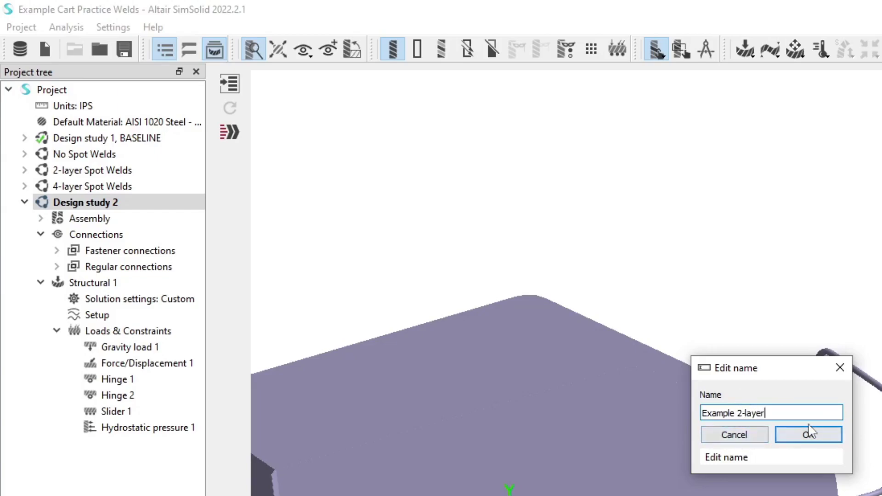
click(809, 434)
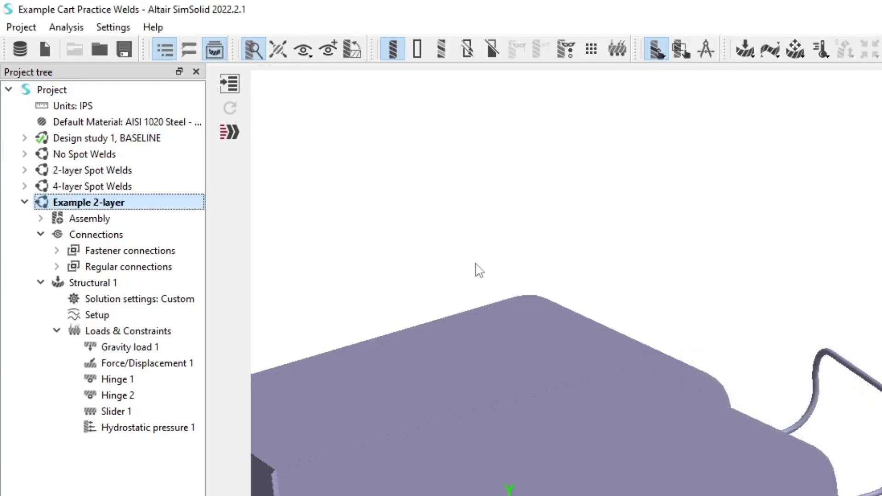
Start creating spot welds in the Example 2-layer study's connections and look at the file import option
click(98, 235)
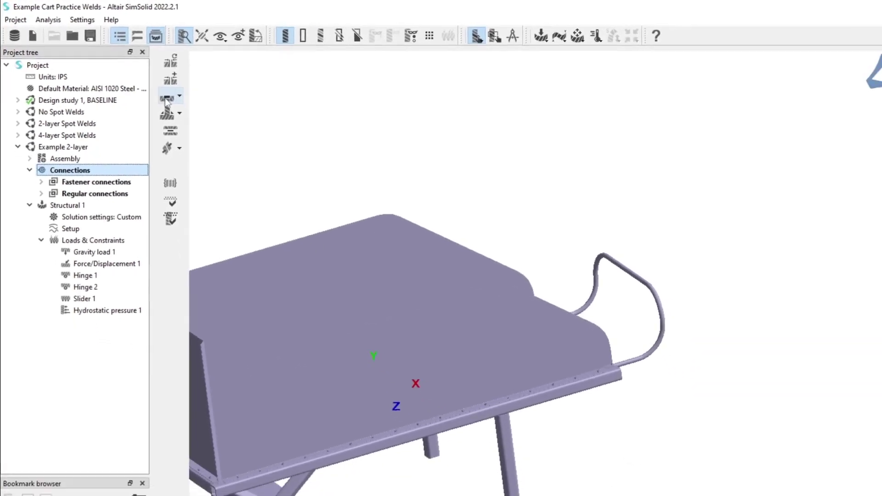
click(194, 105)
click(224, 94)
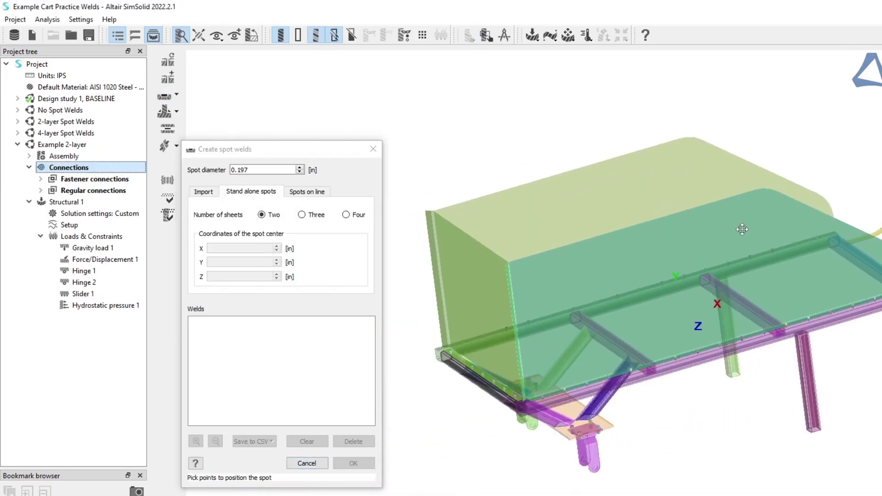
drag(286, 148, 128, 225)
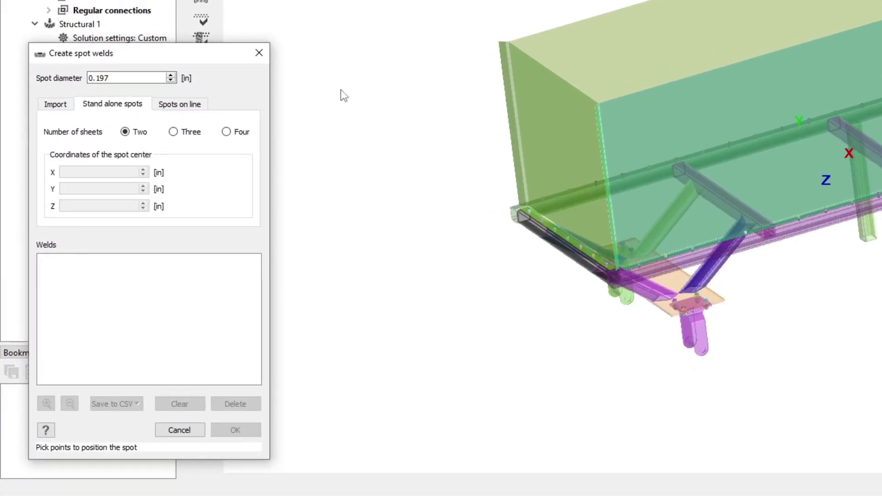
click(55, 106)
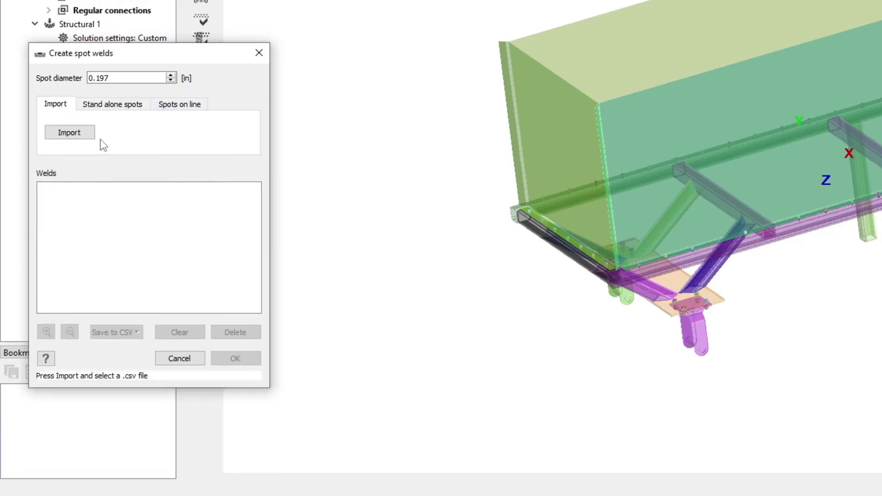
middle_drag(579, 41, 477, 13)
middle_drag(629, 18, 589, 100)
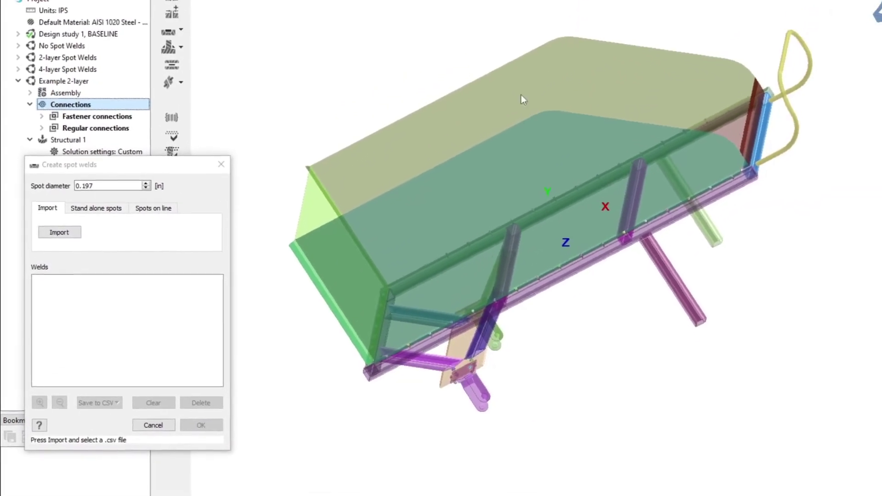
middle_drag(521, 95, 528, 55)
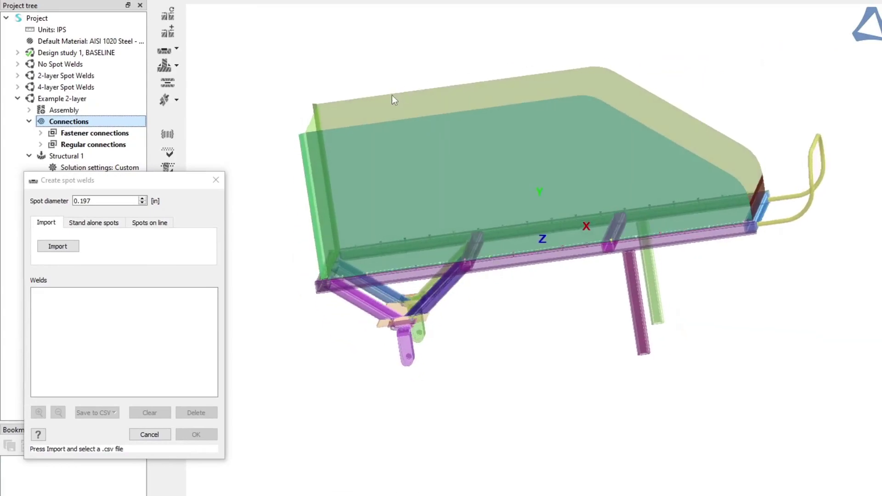
Place a two-sheet stand-alone spot weld near the upper end of the flange joining the cart's left side and end panels
click(113, 224)
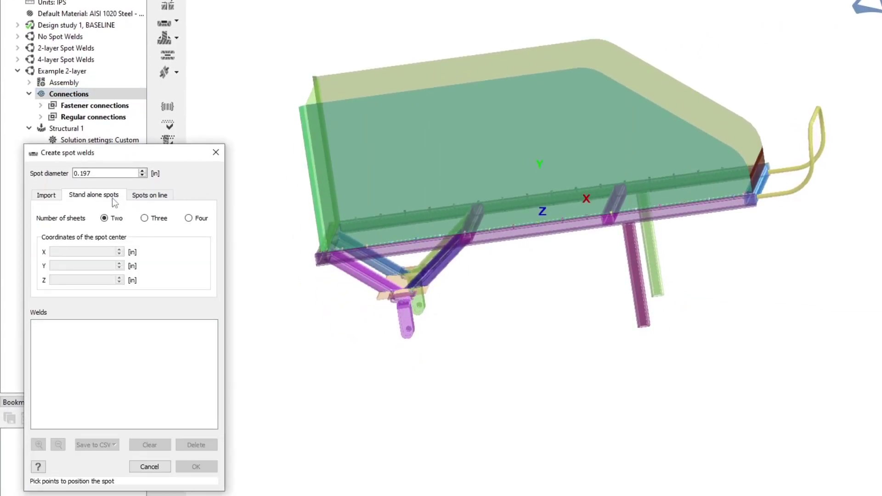
scroll(305, 115, up, 10)
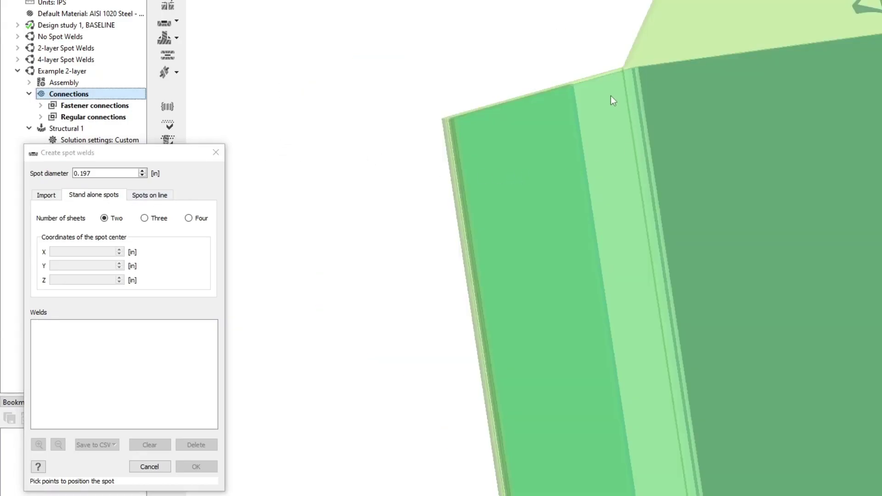
click(614, 169)
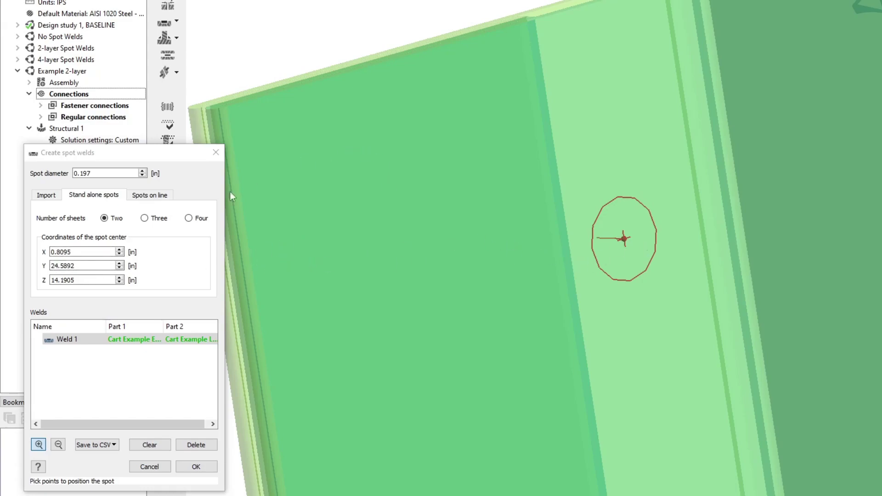
Set the spot diameter to 0.25 in and create the spot weld
double_click(74, 173)
key(BackSpace)
text(.25)
key(Tab)
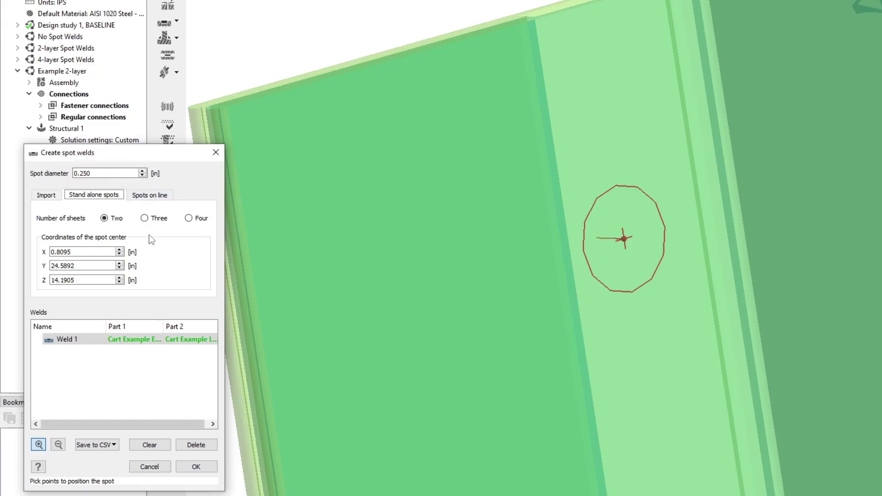
click(195, 467)
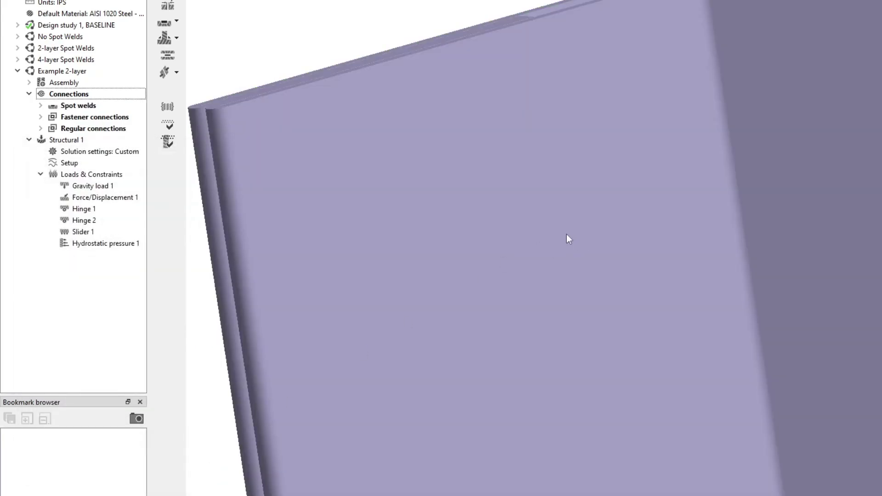
Review the left side panel's part connections and highlight the new spot weld among them
scroll(500, 256, down, 5)
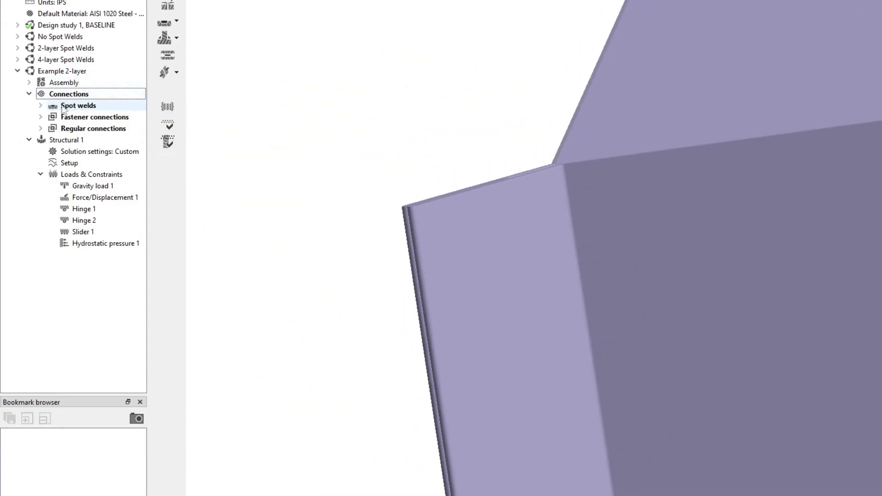
right_click(636, 214)
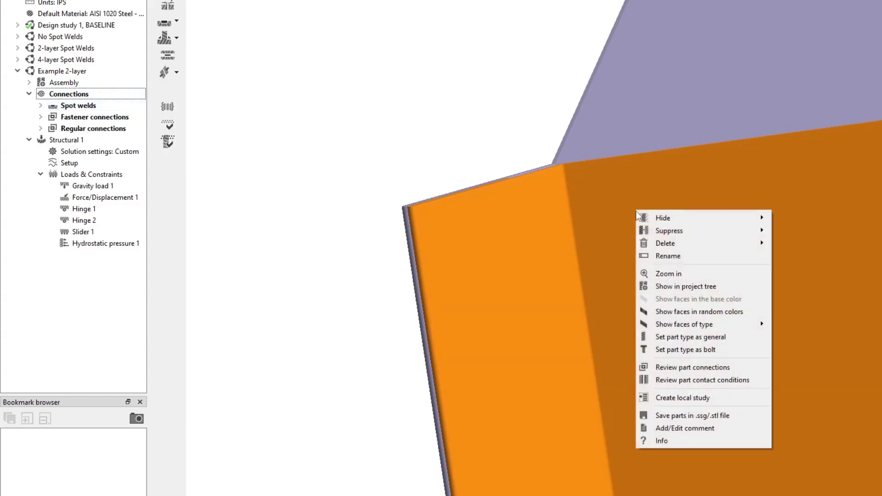
click(721, 367)
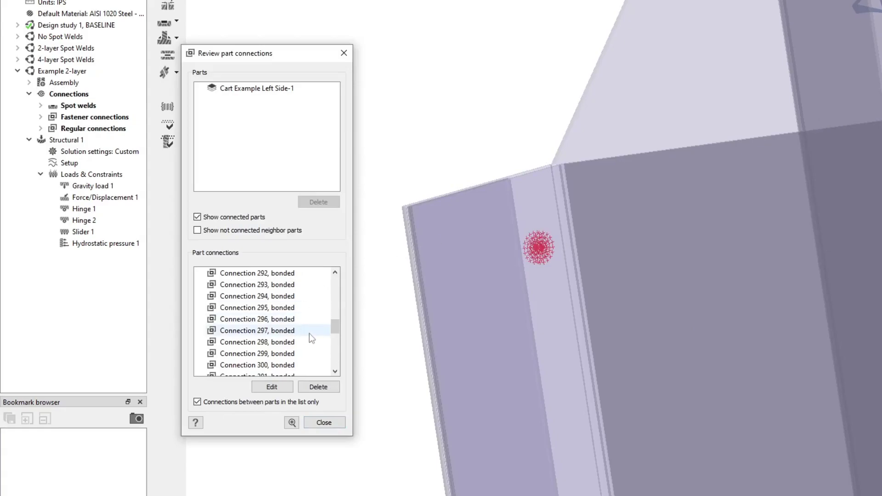
drag(337, 322, 339, 361)
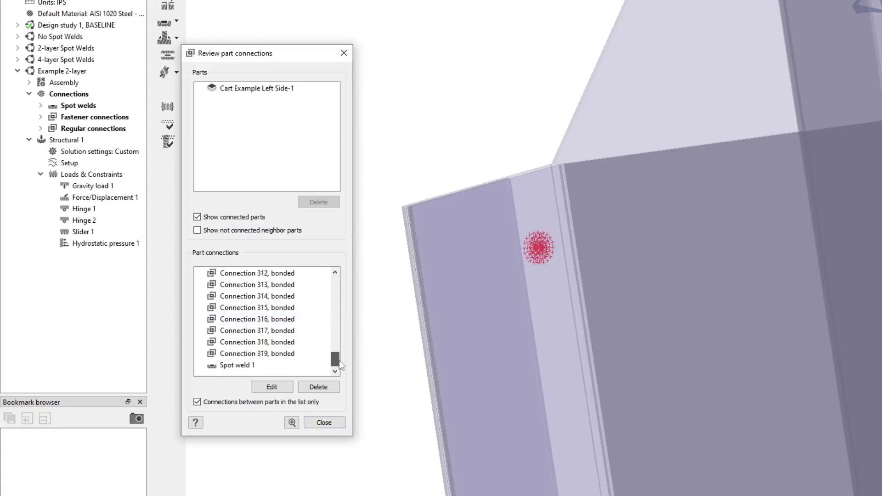
click(253, 366)
click(330, 421)
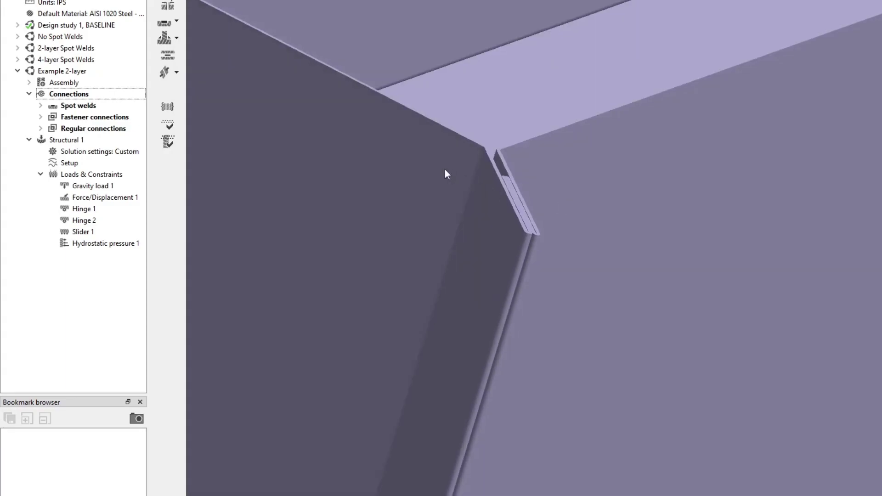
Review the end panel's part connections to check for the new spot weld
right_click(440, 168)
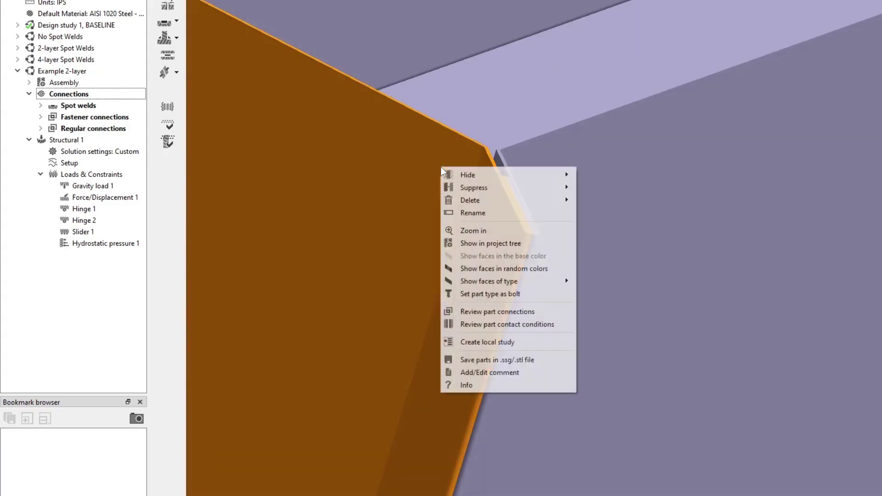
click(515, 311)
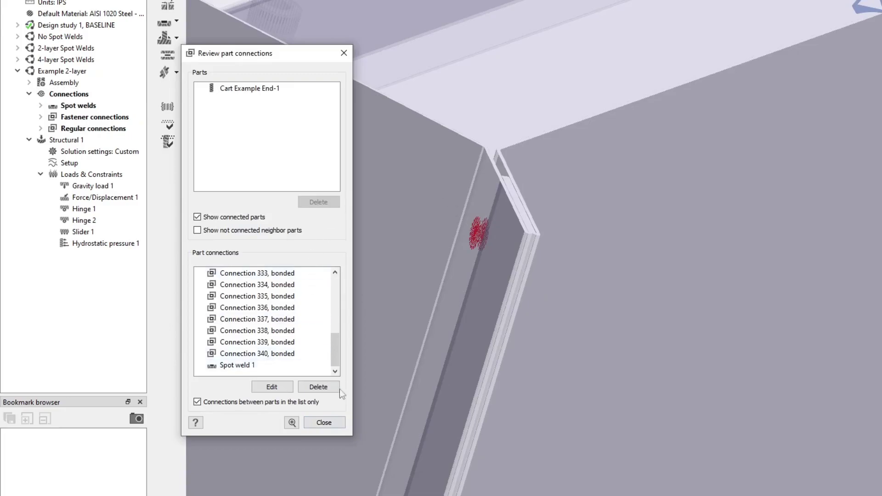
click(325, 422)
scroll(551, 216, up, 2)
middle_drag(545, 217, 453, 209)
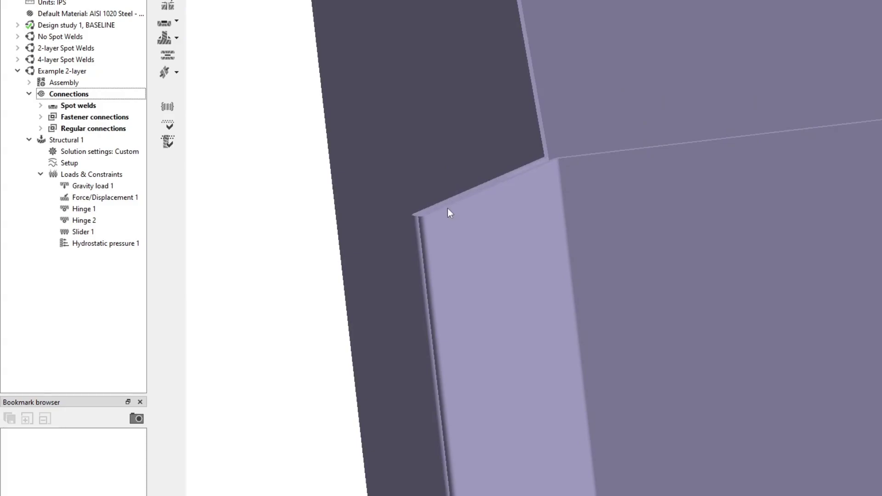
middle_drag(521, 261, 546, 288)
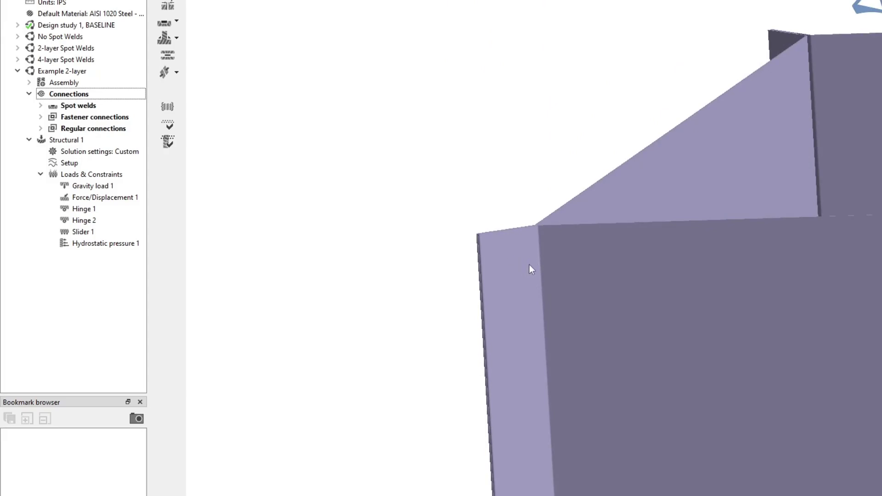
Delete all existing spot welds from the connections of the Example 2-layer study
middle_drag(688, 313, 505, 297)
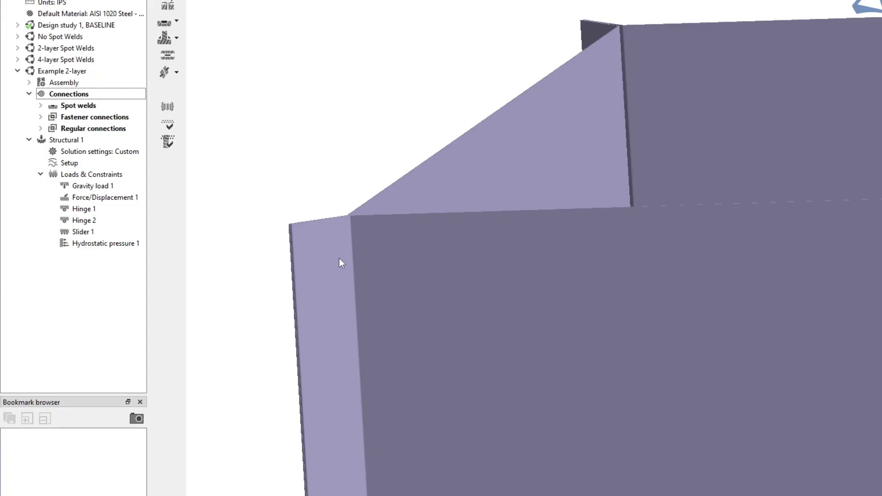
scroll(434, 320, down, 3)
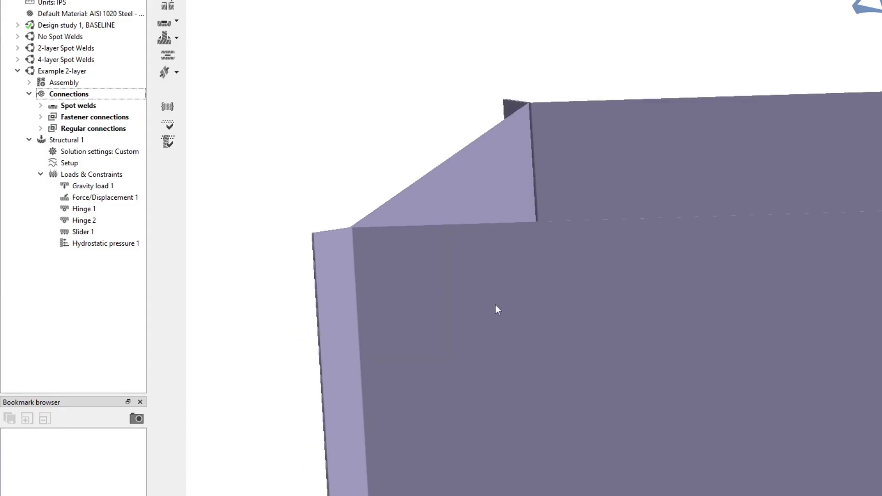
middle_drag(492, 311, 444, 268)
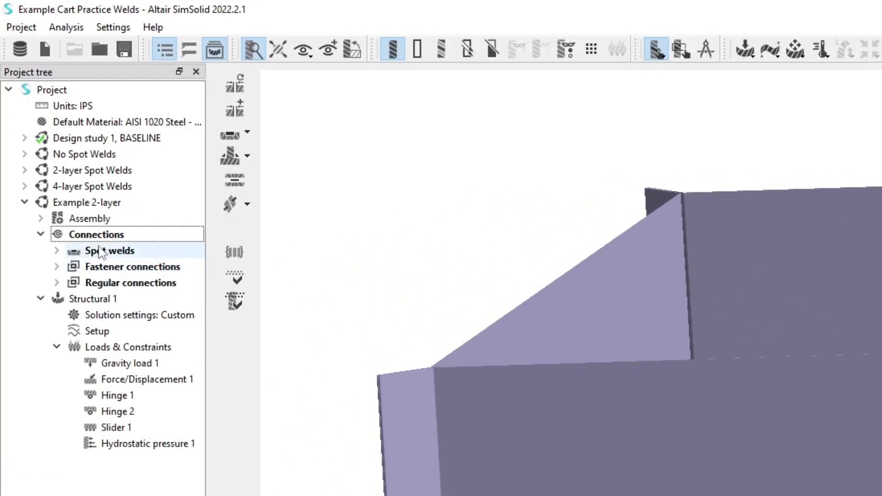
right_click(114, 253)
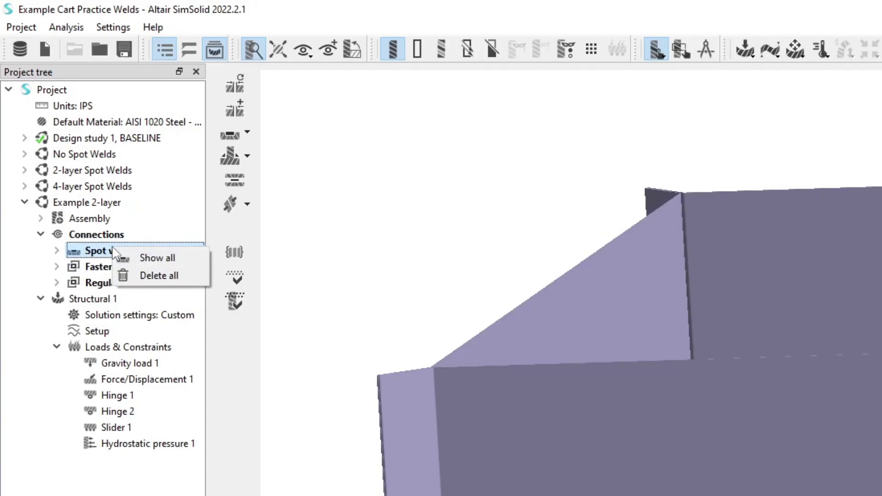
click(120, 275)
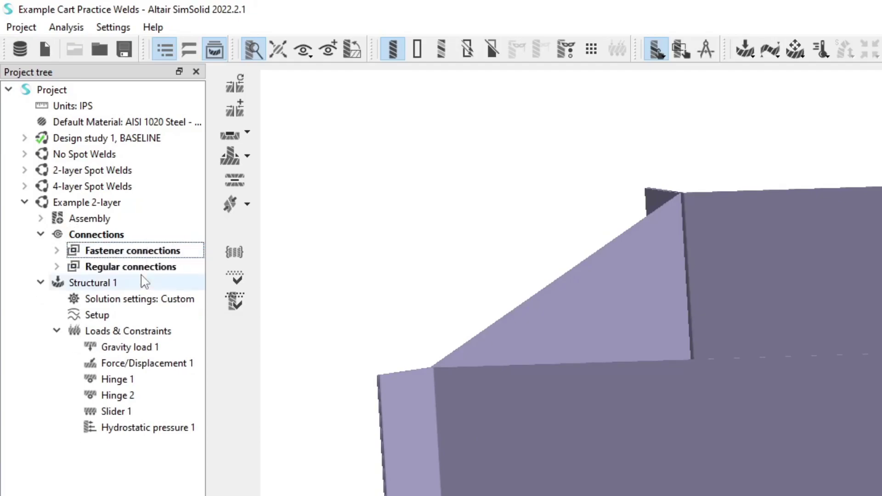
Begin creating spot welds placed along a line and set the number of spots to 5
click(247, 134)
click(285, 137)
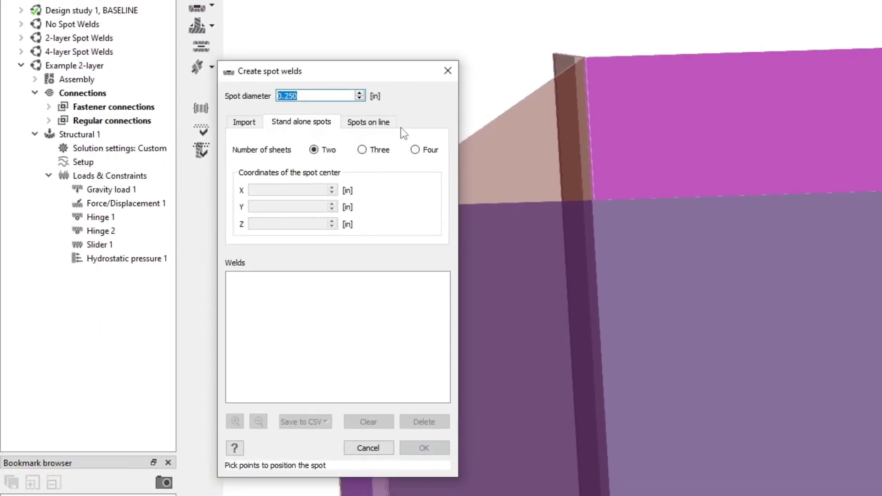
click(370, 123)
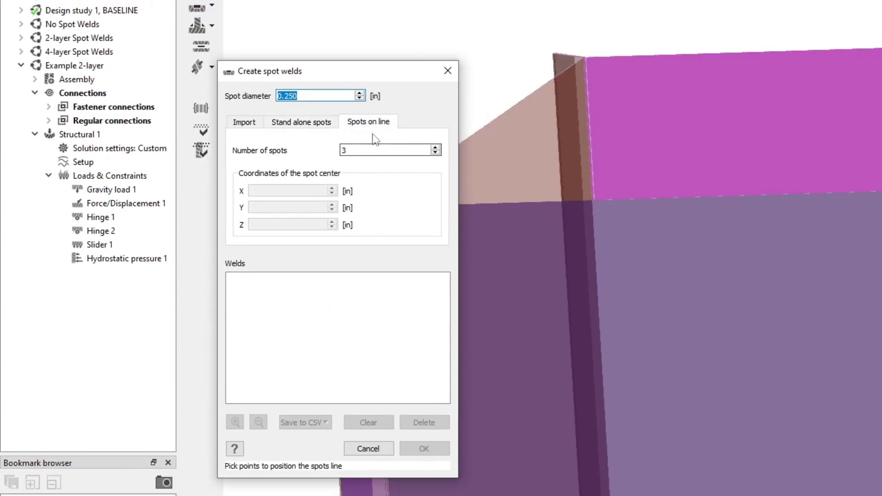
click(435, 148)
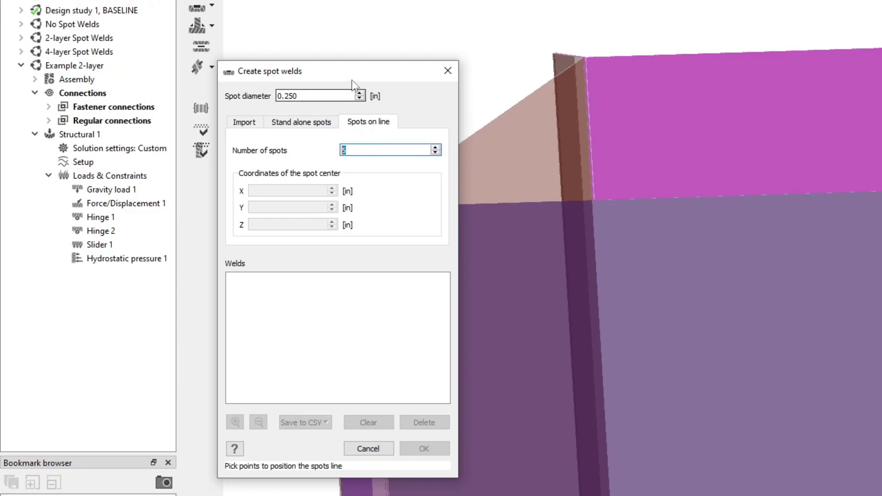
drag(352, 76, 207, 60)
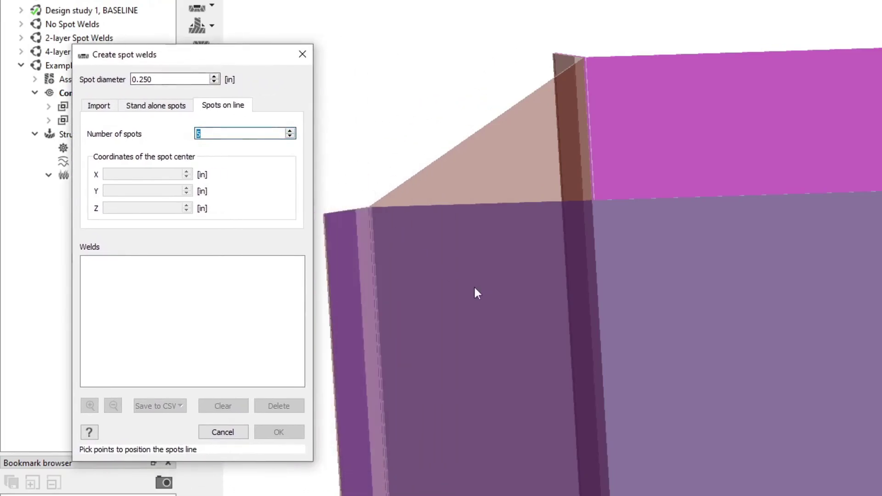
Place the spot line along the flange joining the left side and end panels, from near its upper end to near its lower end
scroll(478, 285, down, 2)
drag(460, 258, 422, 295)
middle_drag(433, 338, 525, 225)
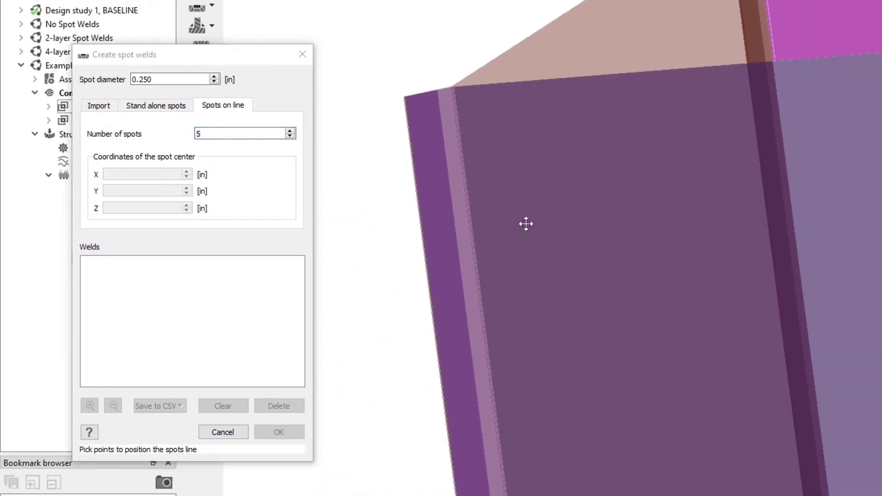
click(447, 117)
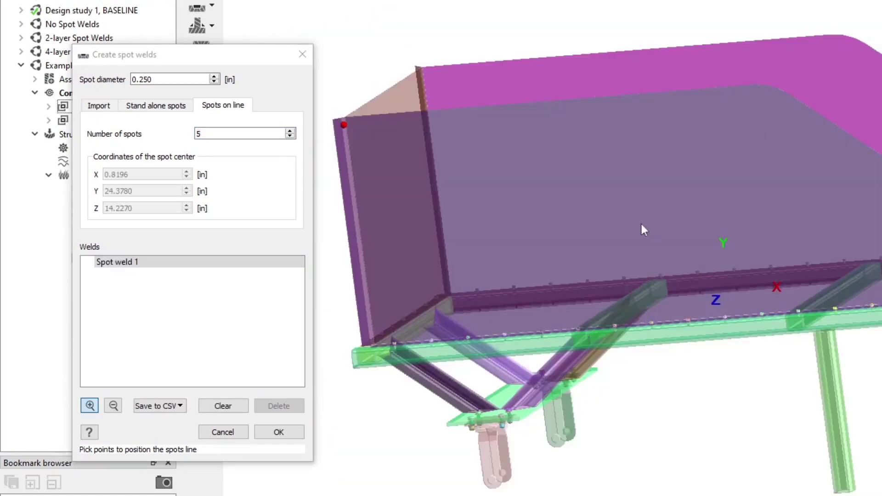
drag(344, 299, 425, 410)
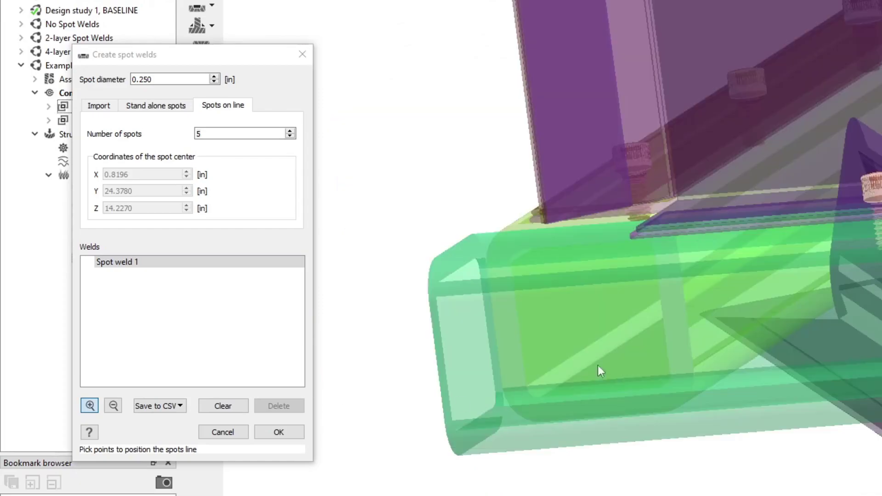
click(636, 102)
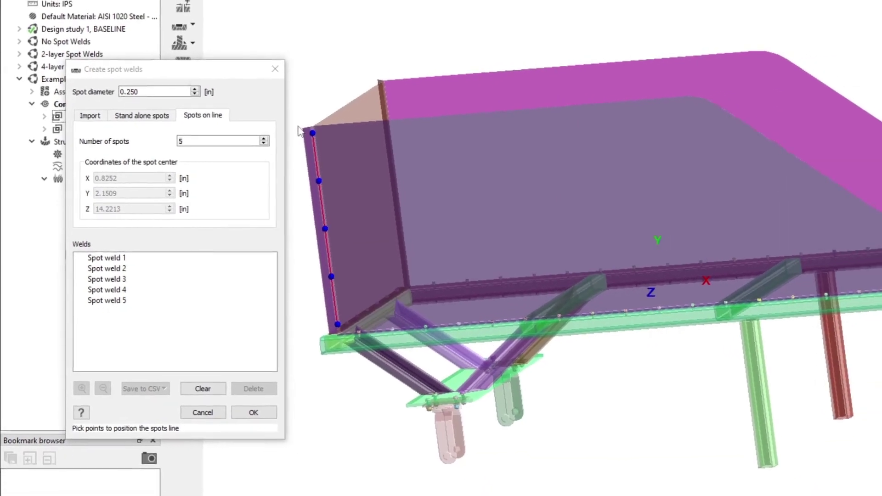
Inspect the line of spots on the flange and review the center coordinates of each listed spot weld
scroll(394, 368, up, 5)
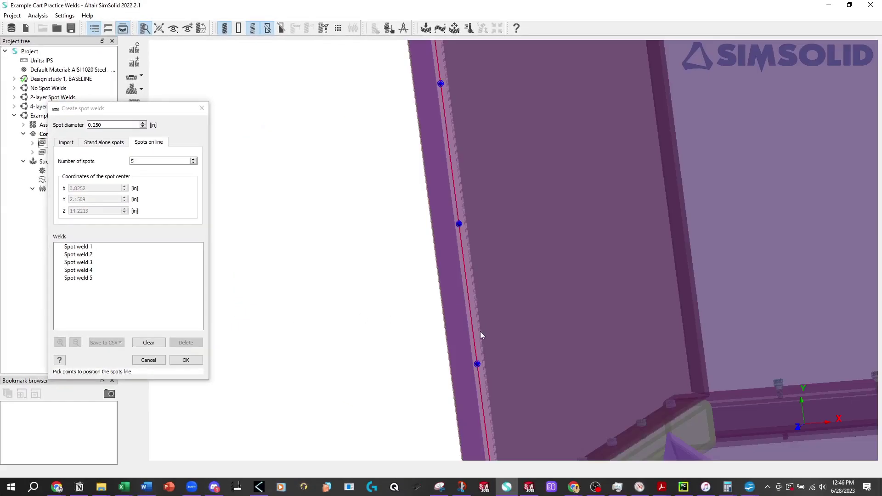
scroll(504, 332, down, 3)
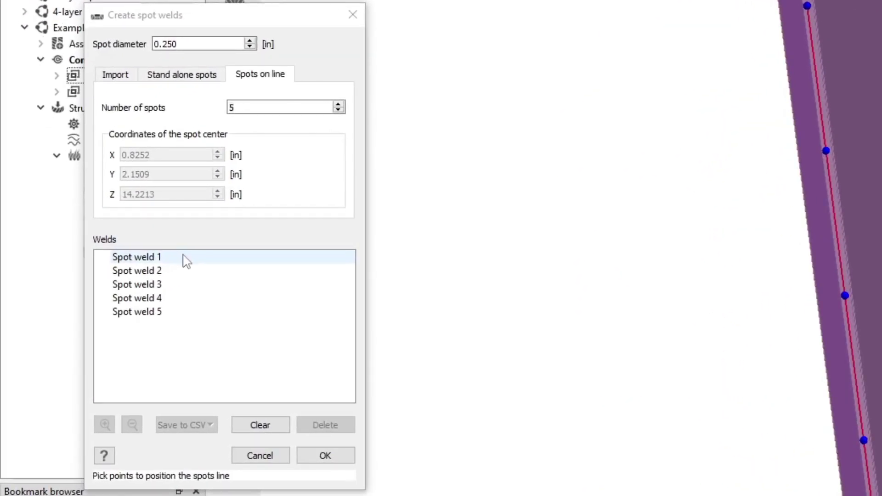
click(185, 260)
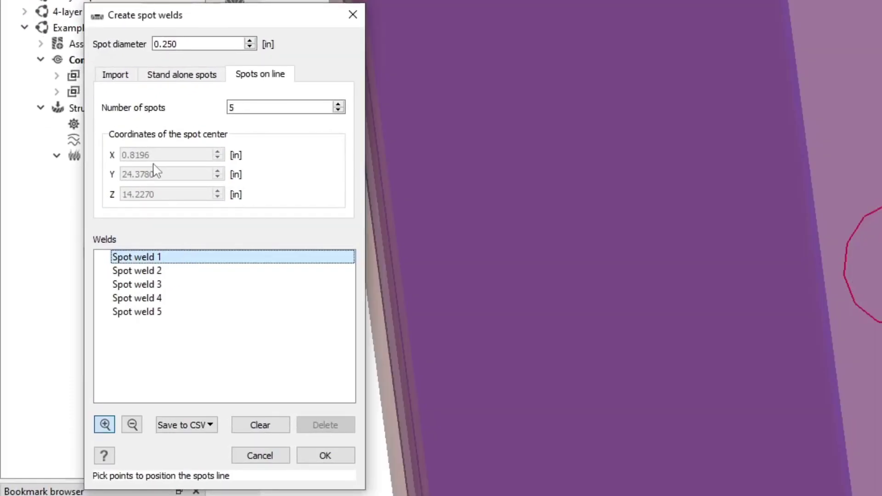
click(157, 274)
click(159, 285)
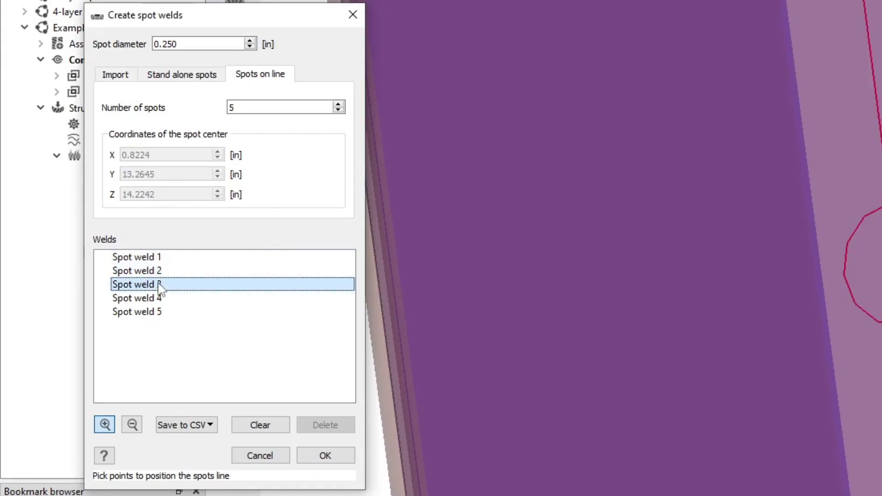
click(160, 299)
click(161, 313)
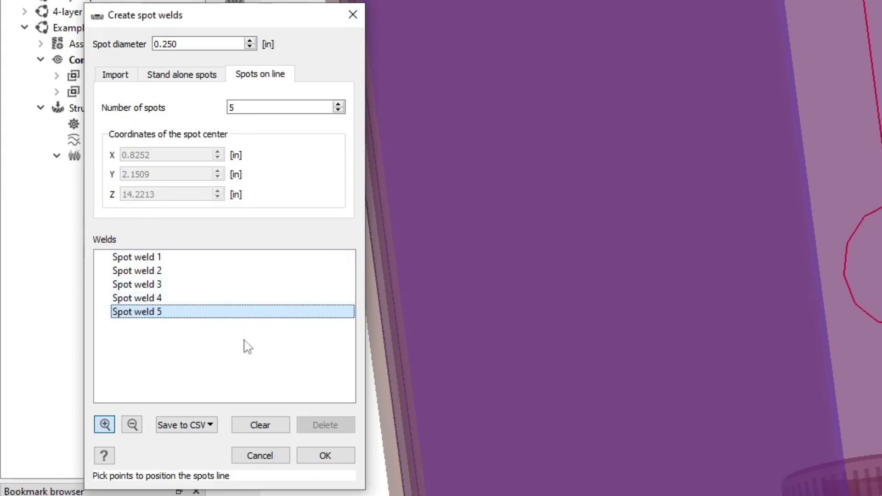
Save all the listed spot welds to the CSV file Example Cart Practice Welds__SPOTWELD_TABLE_Line.csv
click(209, 427)
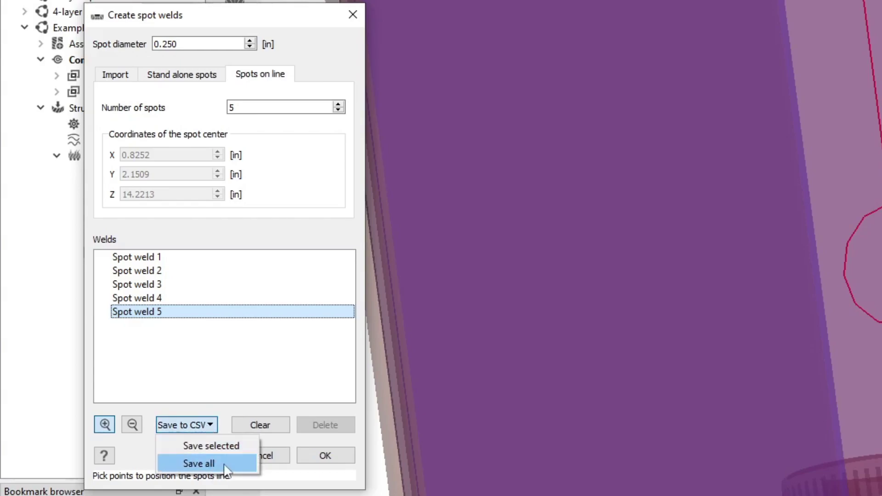
click(225, 464)
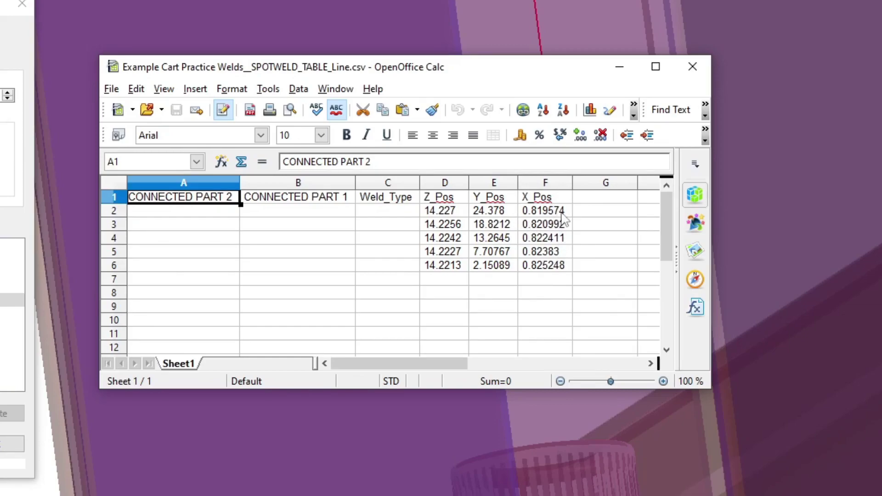
Switch to the exported CSV file in OpenOffice Calc and set the first spot's Y position in E2 to 24
click(454, 211)
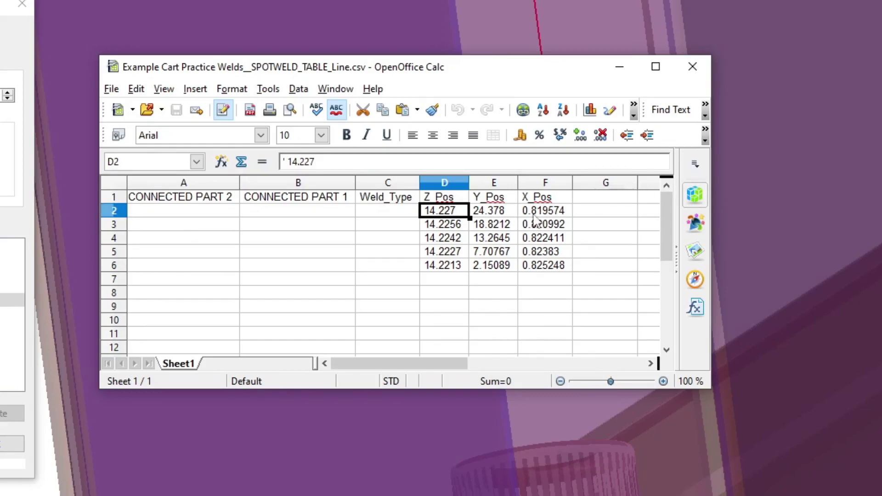
click(500, 214)
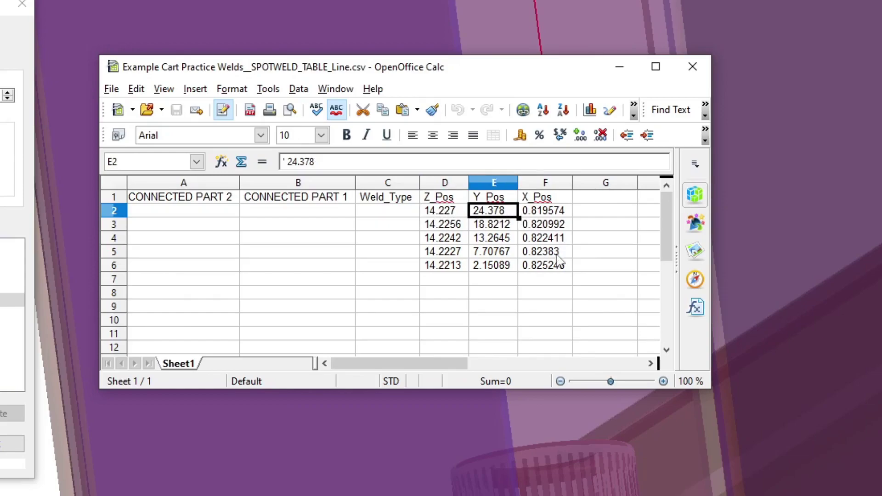
text(24)
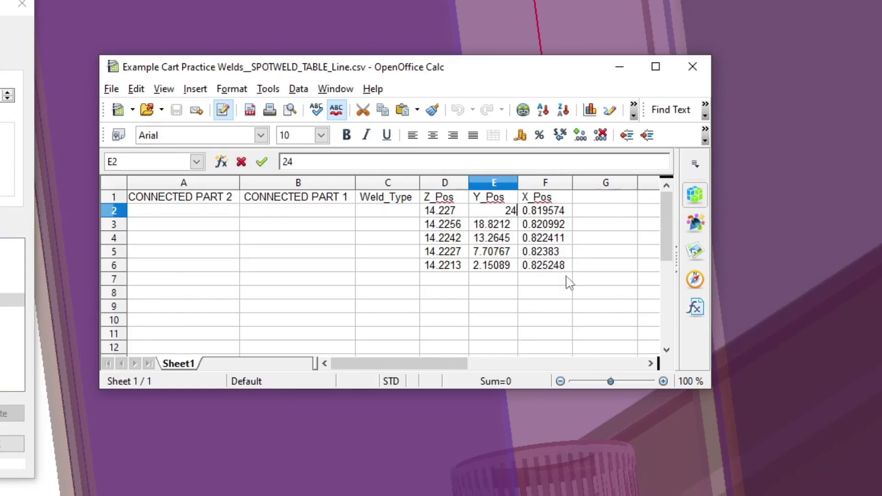
key(Tab)
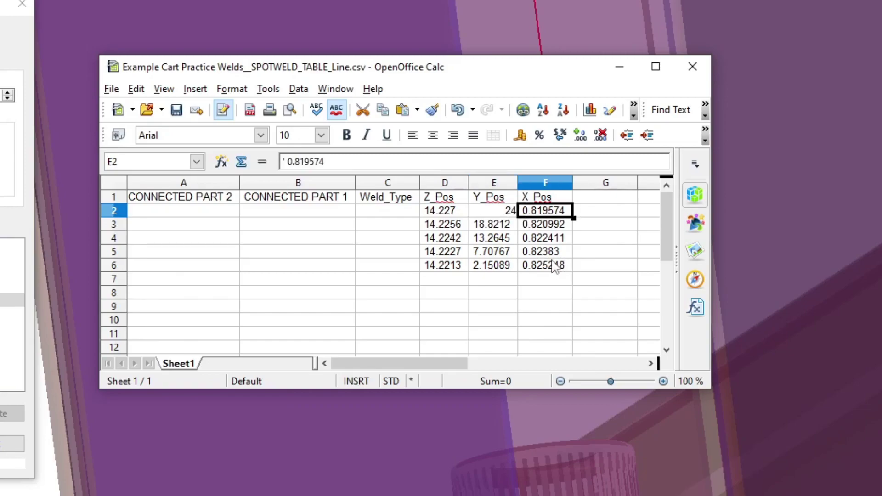
Re-enter the first spot's Z position in D2 as 14.227 and its X position in F2 as .819574
click(438, 228)
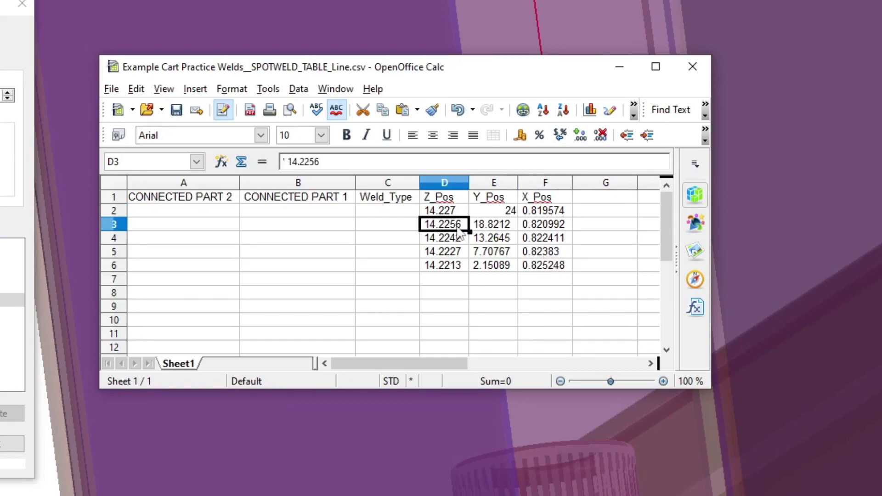
click(455, 211)
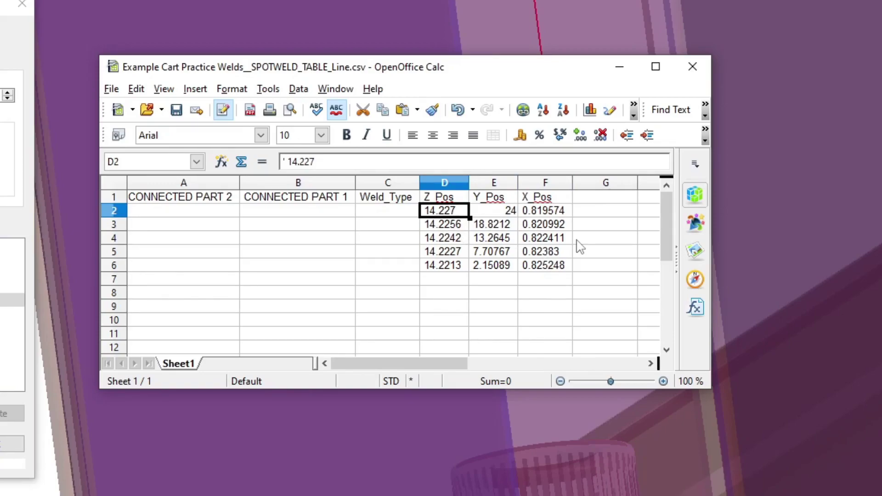
text(14.227)
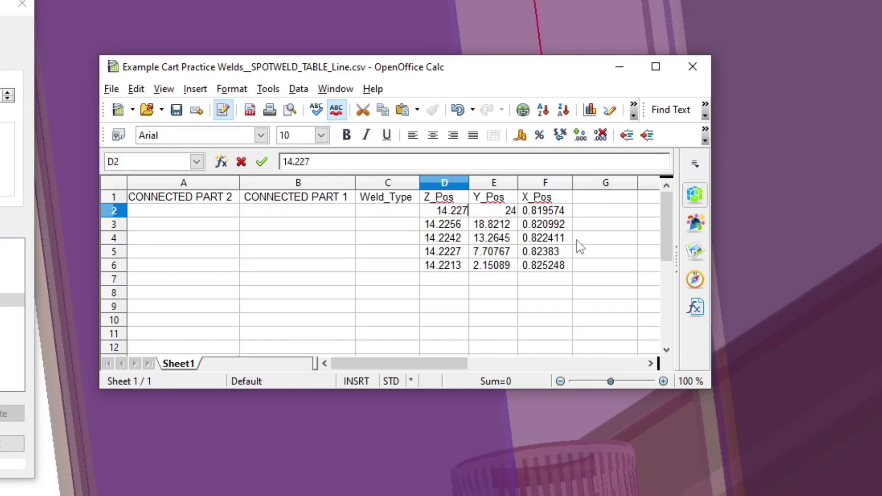
key(Tab)
key(Tab)
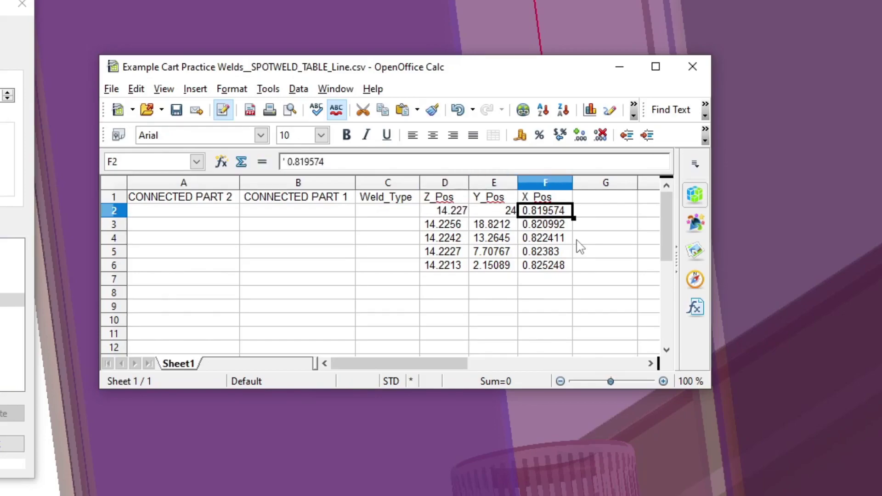
text(.819)
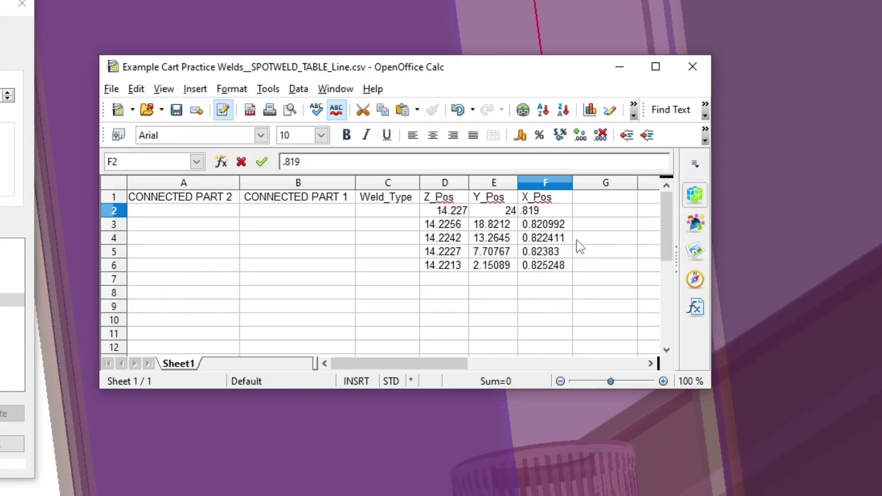
text(574)
key(Return)
Replace the second spot's Z position with the formula =D2 and its Y position with =E2-5
text(=)
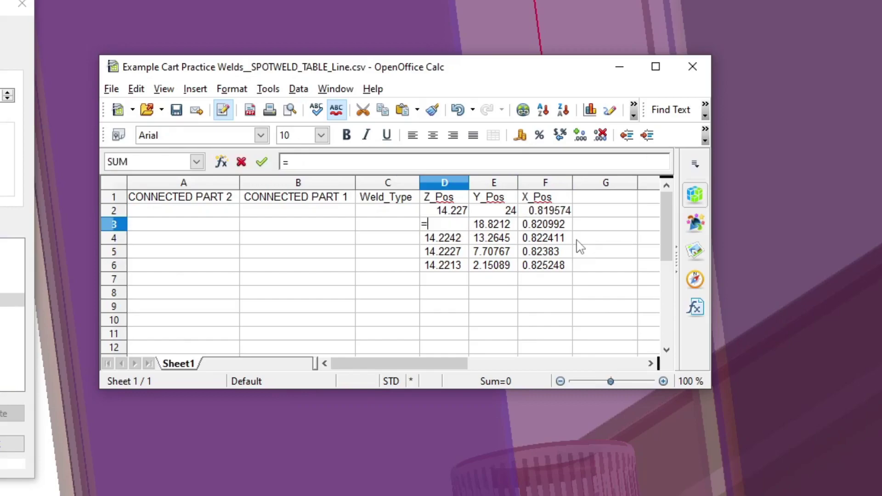
key(Up)
key(Return)
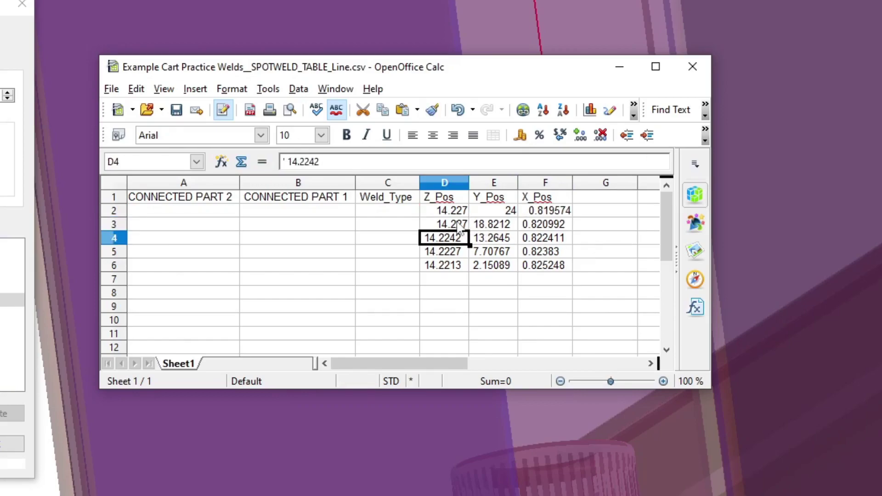
click(500, 229)
text(=)
key(Up)
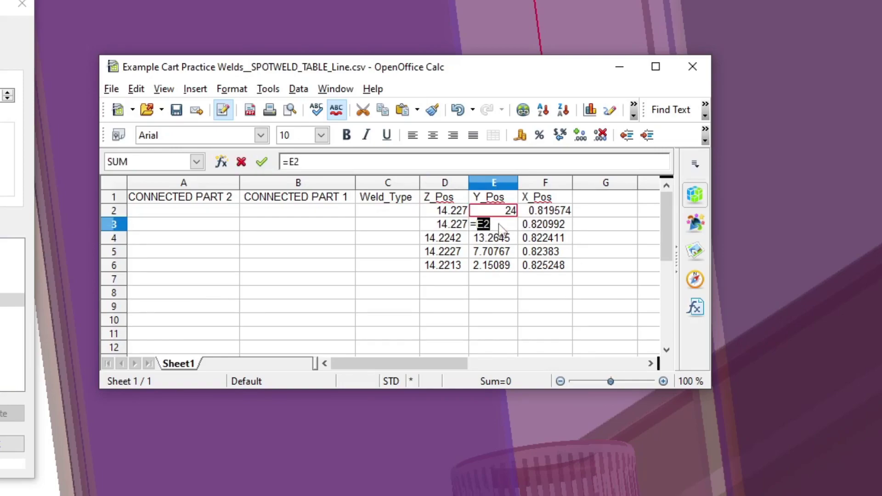
text(-5)
key(Return)
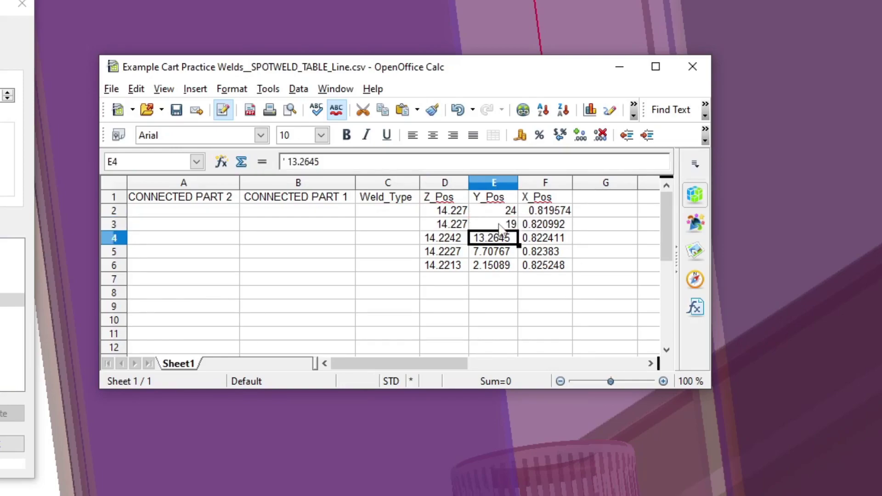
Replace the second spot's X position with =F2 and fill the D3:F3 formulas down through row 6
key(Up)
key(Right)
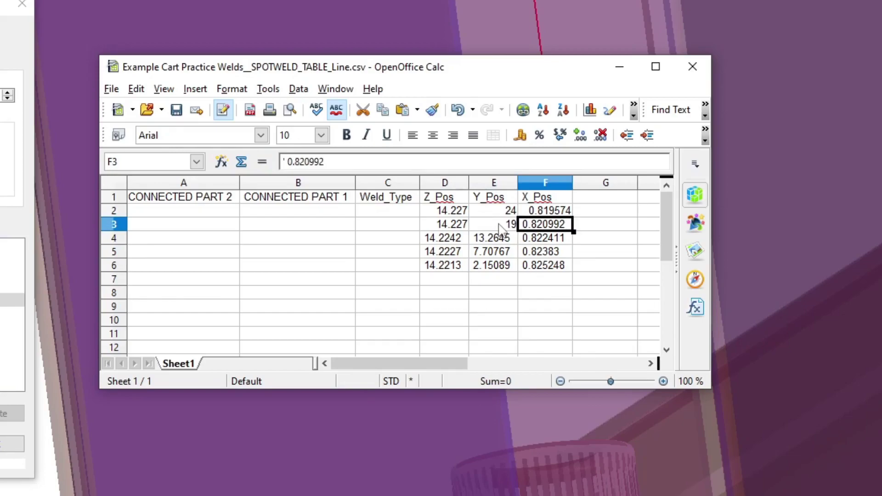
text(=)
key(Up)
key(Return)
drag(456, 229, 576, 278)
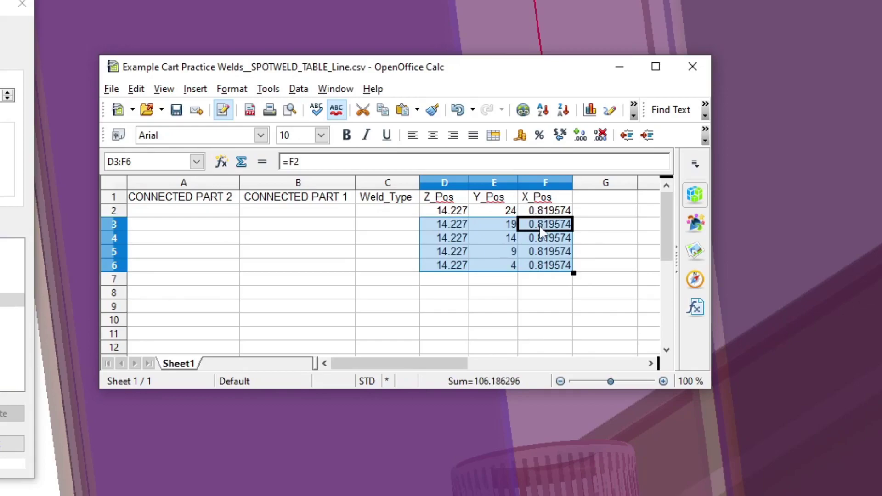
Save the edited spot weld CSV table and close the spreadsheet
click(511, 251)
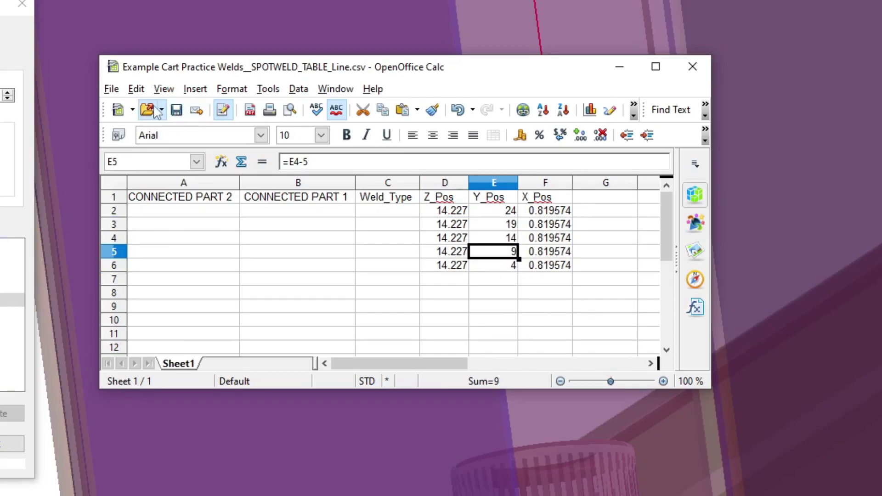
click(176, 111)
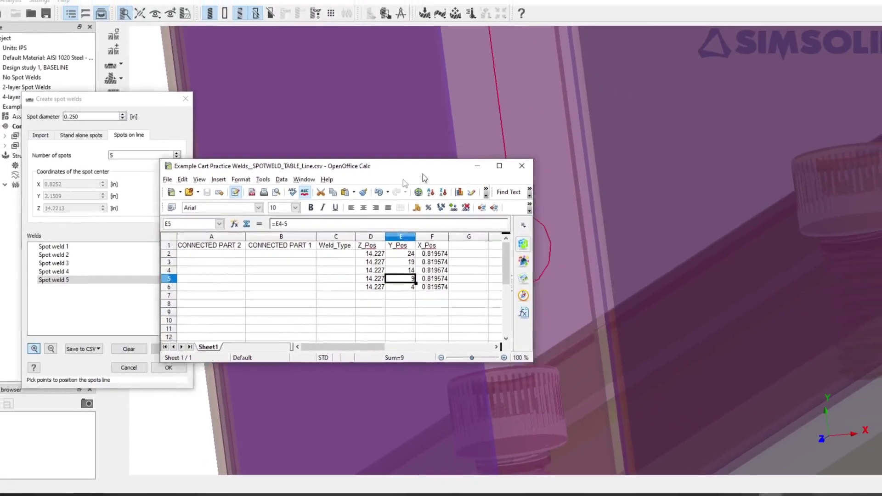
click(522, 166)
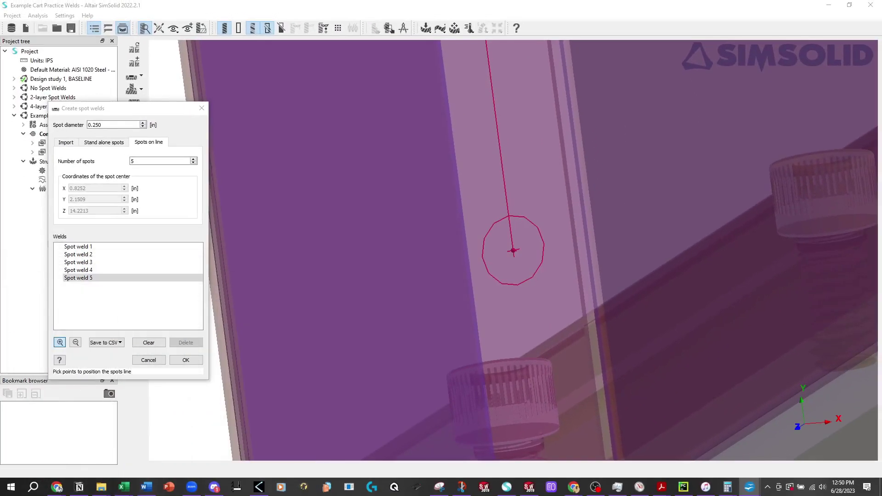
Import the weld positions from Example Cart Practice Welds__SPOTWELD_TABLE_Line.csv into the spot weld definition in SimSolid
click(66, 143)
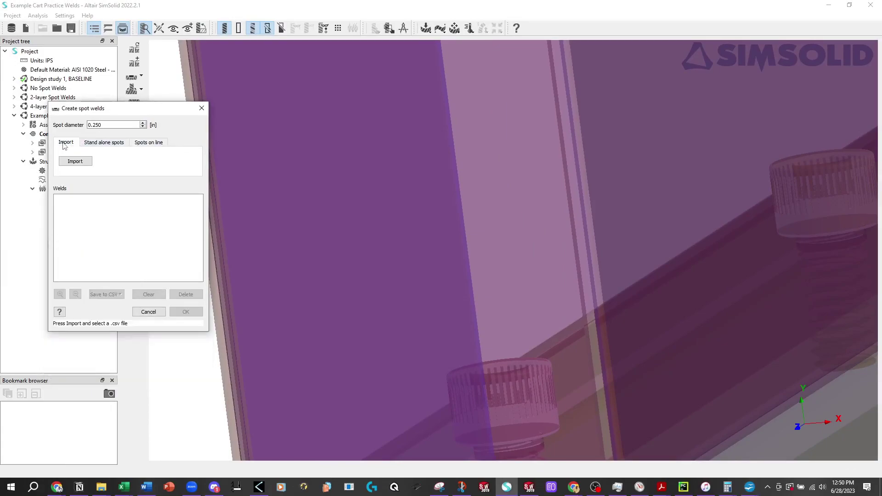
click(75, 161)
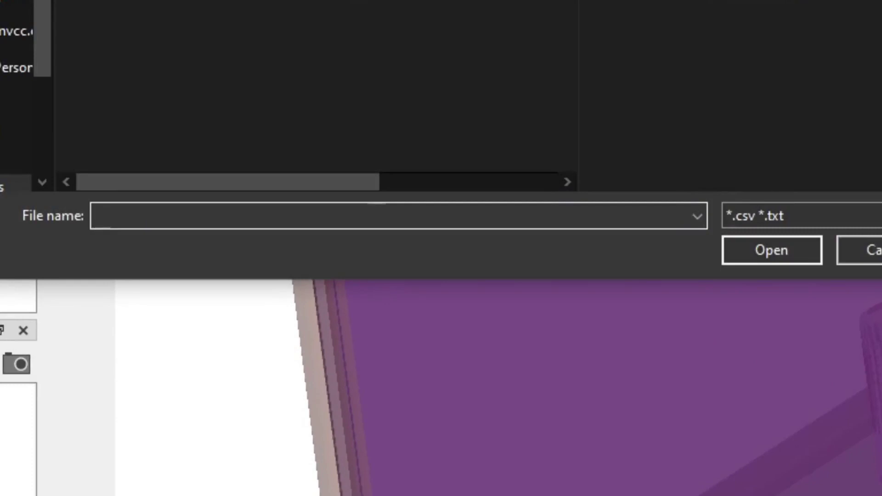
click(275, 1)
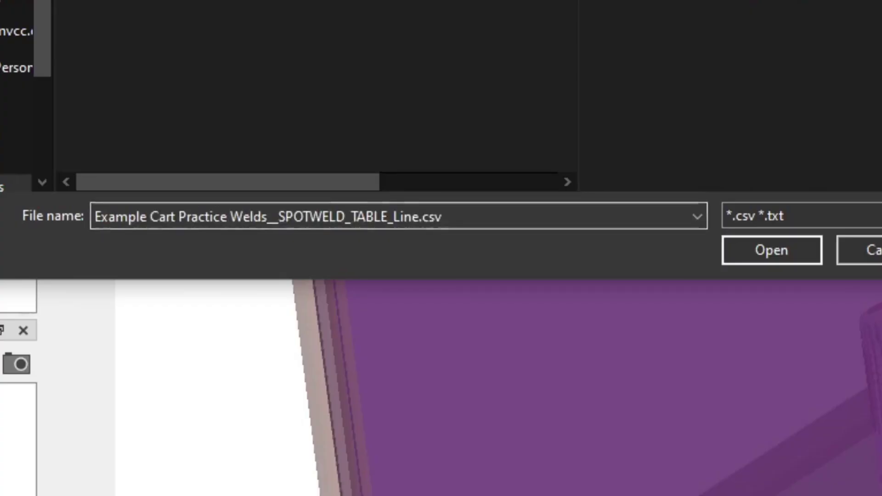
click(783, 248)
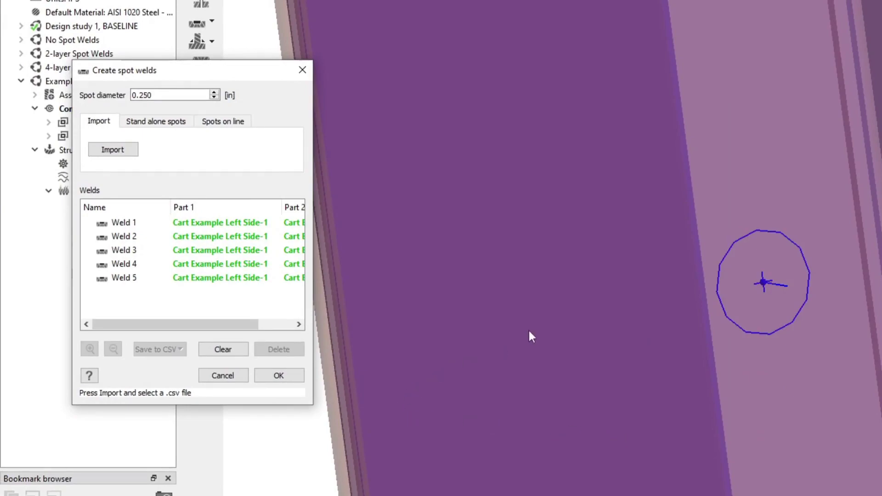
Check the diameter, point coordinates and connected parts of imported Weld 2, and close its info
click(134, 236)
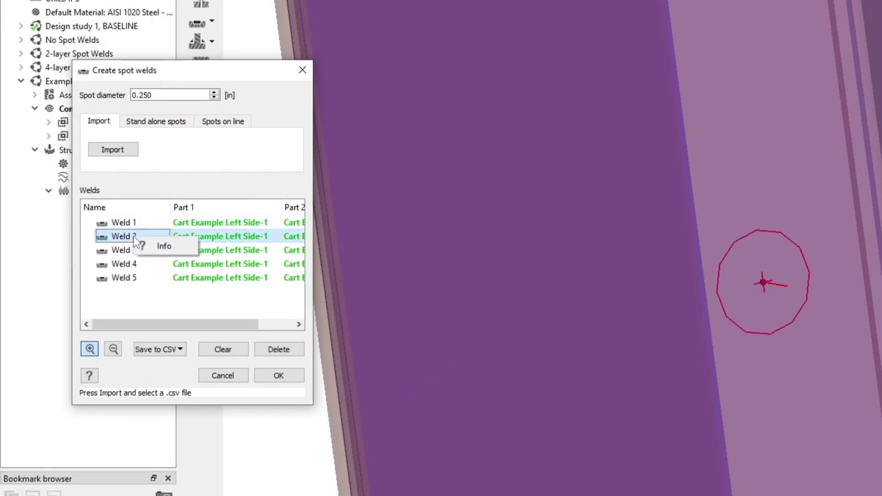
click(147, 245)
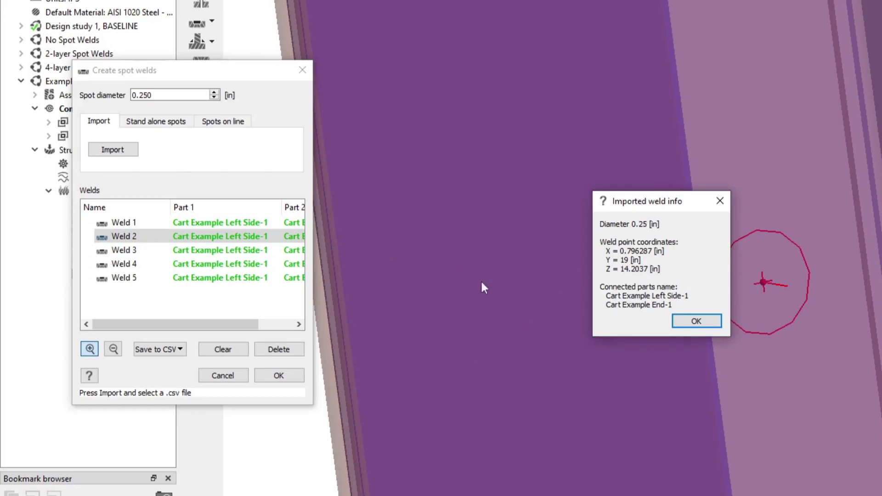
drag(639, 205, 374, 221)
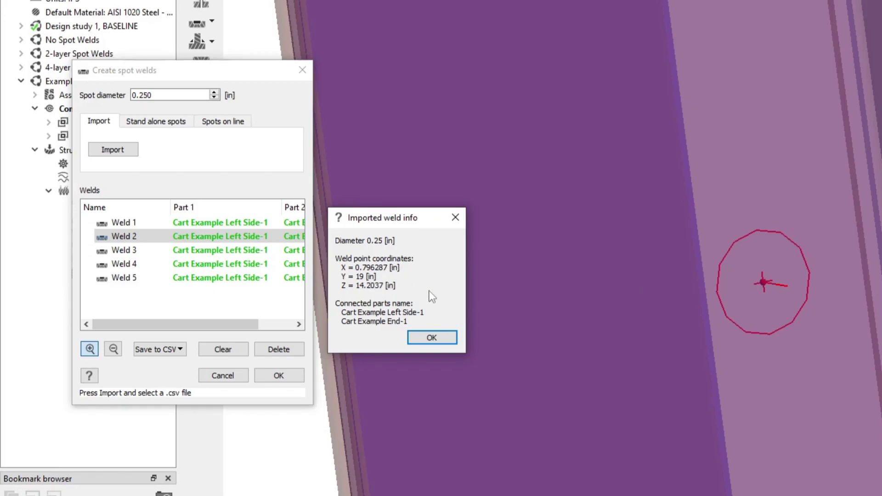
click(431, 338)
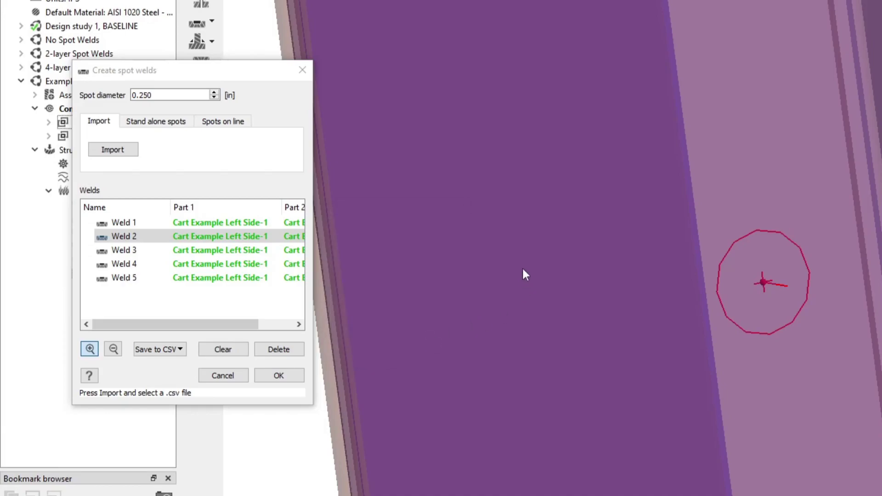
Create the five imported 0.250 in spot welds along the cart's corner edge
scroll(526, 271, down, 5)
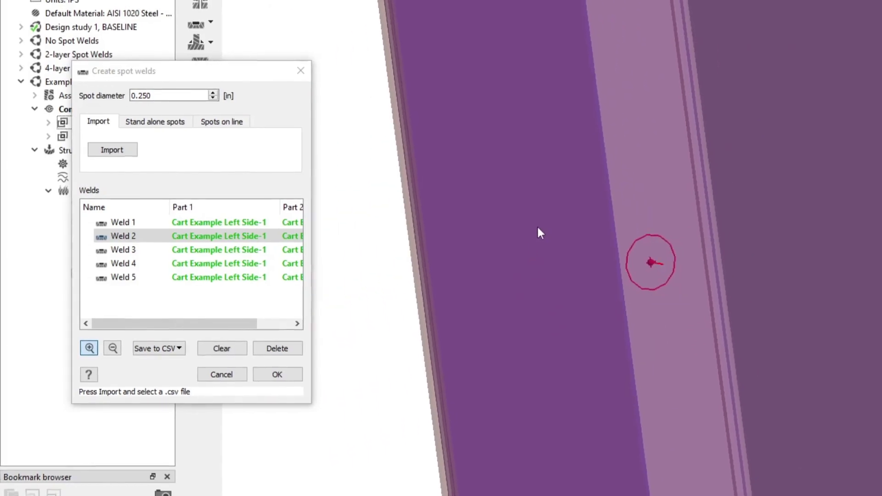
scroll(522, 225, down, 3)
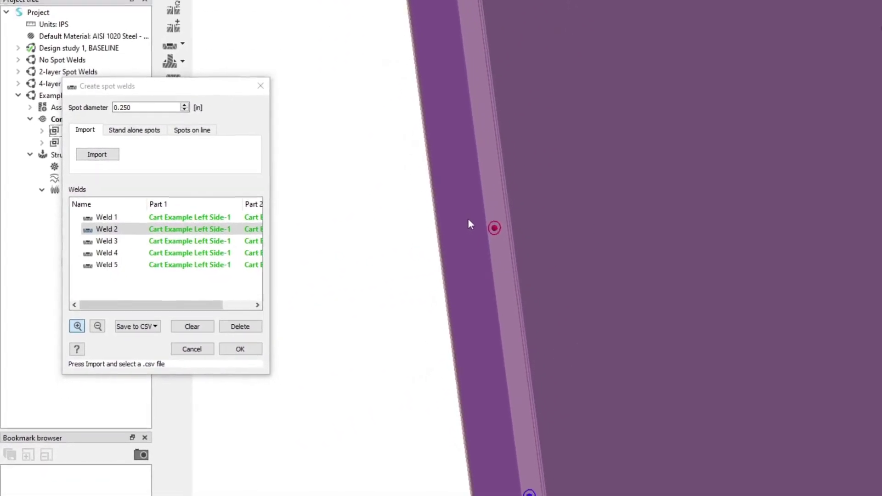
scroll(451, 218, down, 4)
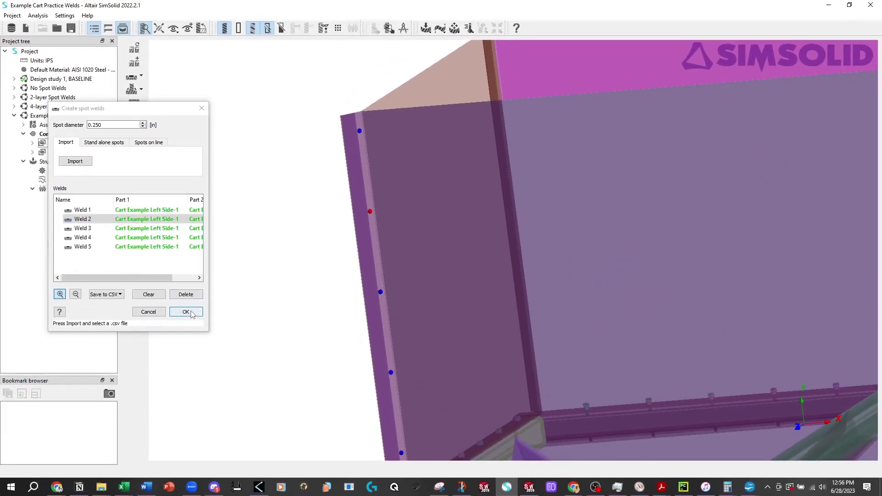
click(192, 314)
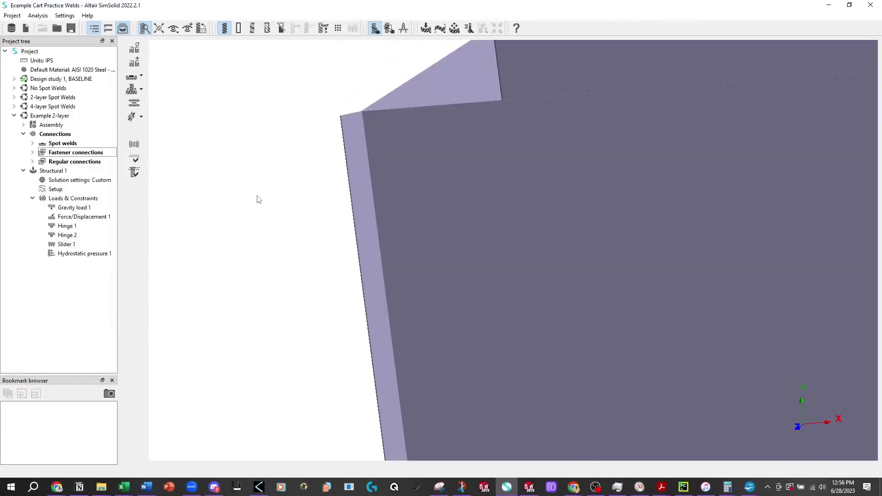
Review the part connections of Cart Example Left Side-1 and of Cart Example End-1
right_click(396, 187)
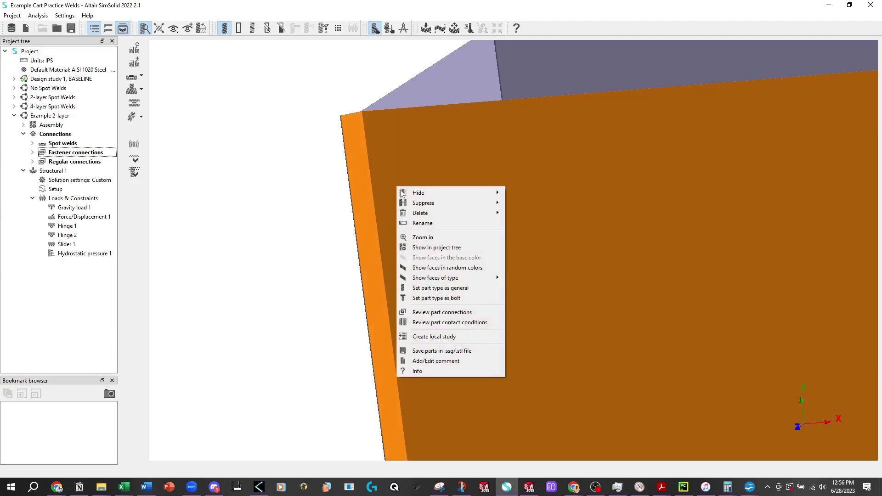
click(477, 316)
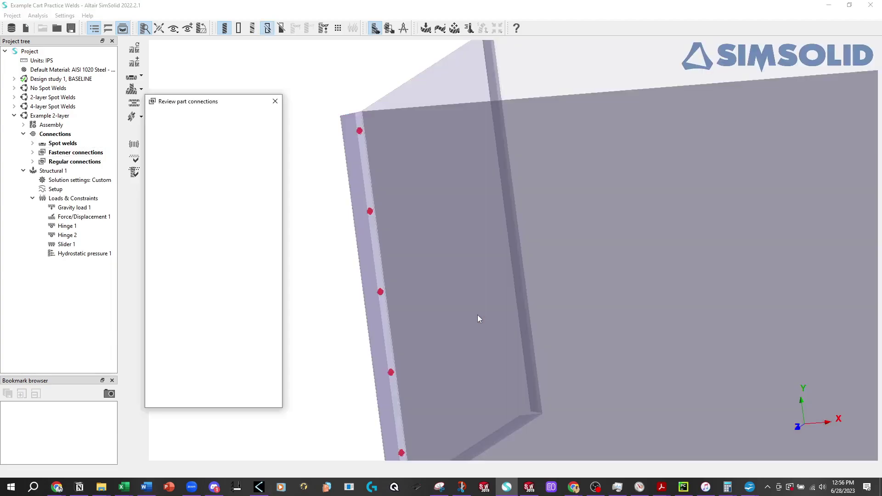
click(264, 394)
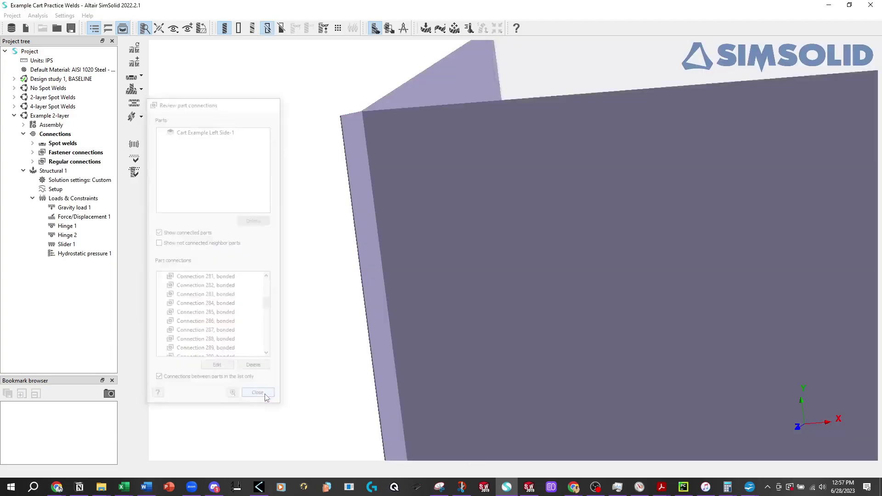
right_click(423, 97)
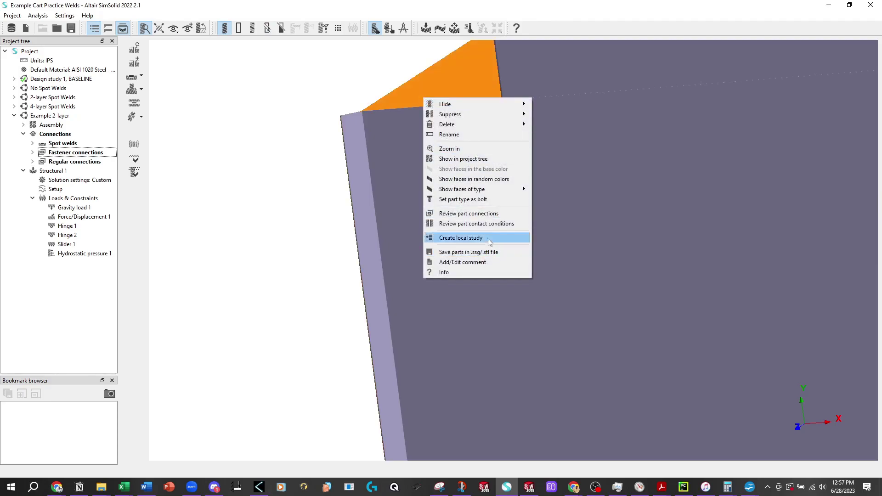
click(487, 214)
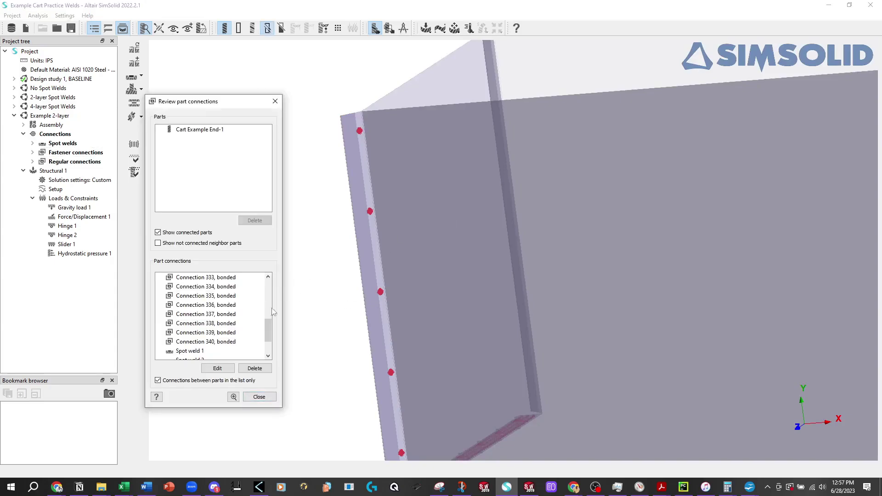
click(256, 397)
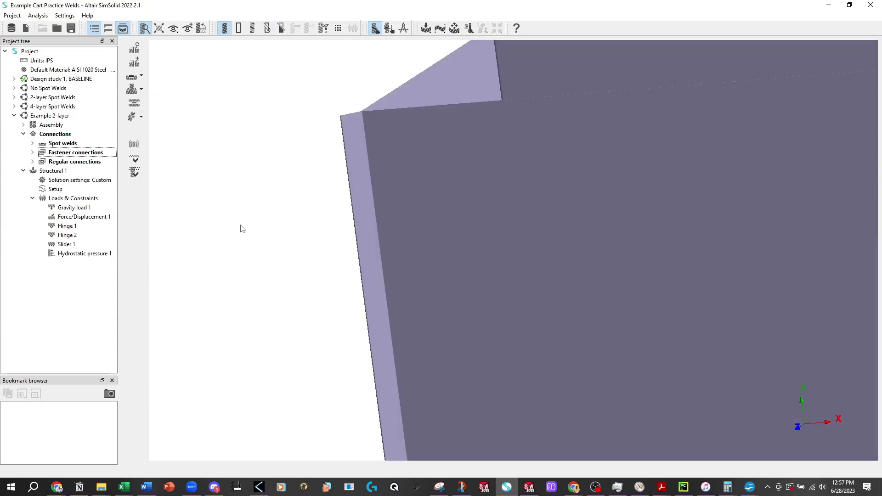
Start new stand-alone spot welds with four sheets and place one on the corner flange at about X 0.34, Y 21.78, Z 14.61 in
scroll(279, 163, down, 3)
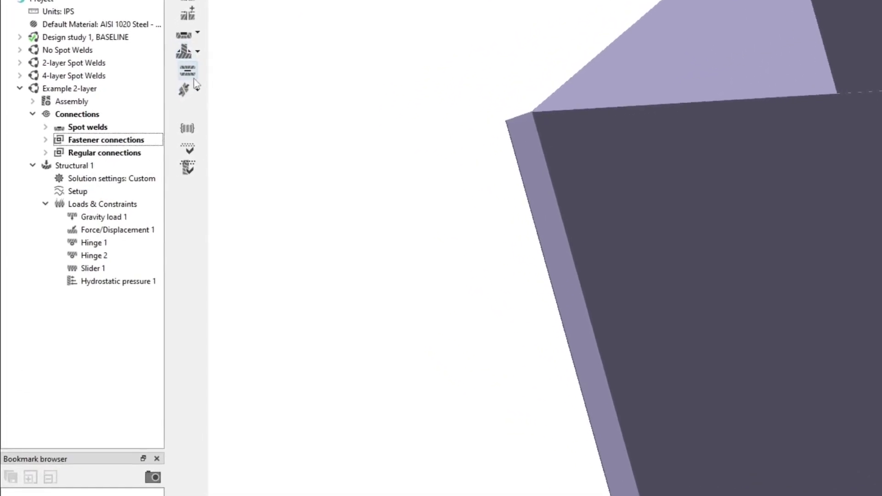
click(175, 49)
click(315, 23)
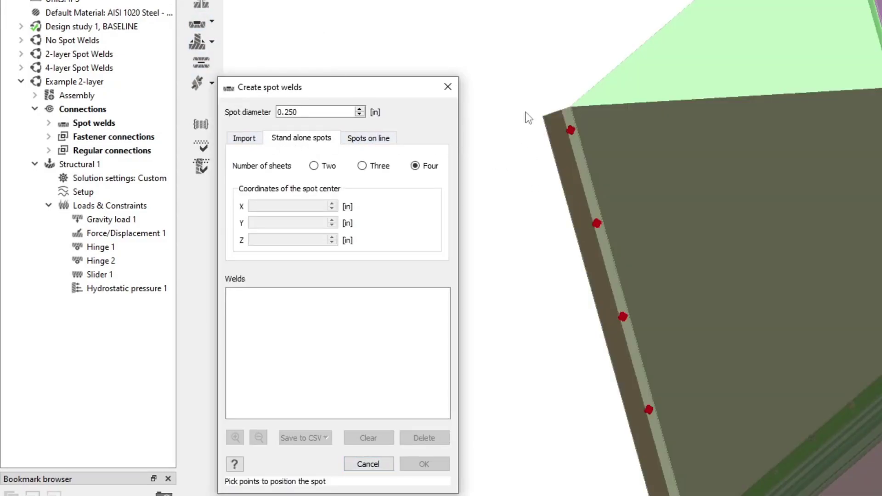
middle_drag(528, 116, 552, 158)
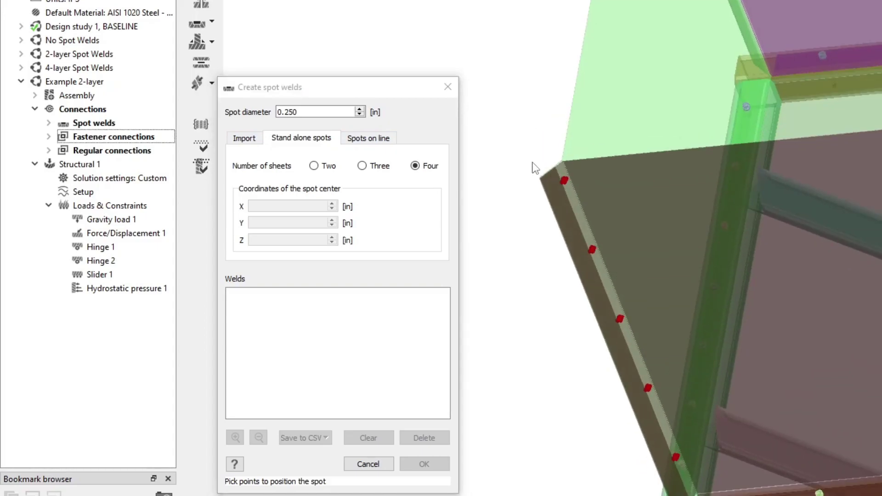
scroll(547, 186, up, 5)
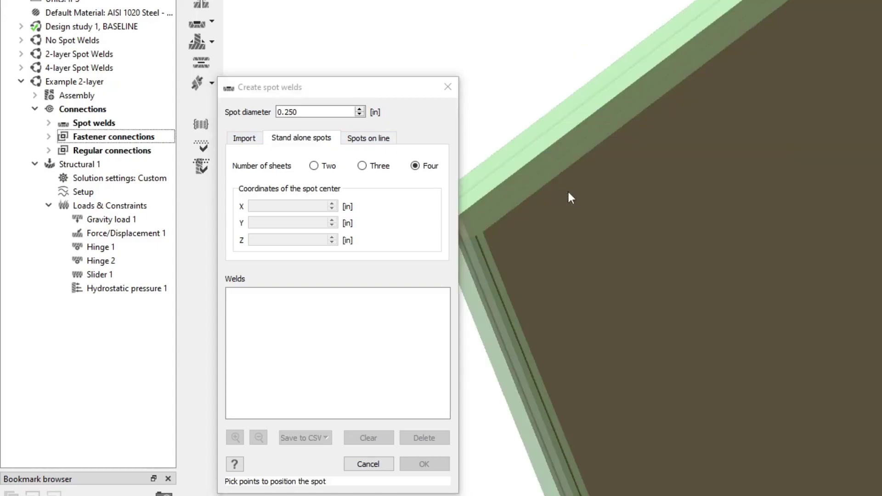
scroll(576, 258, down, 5)
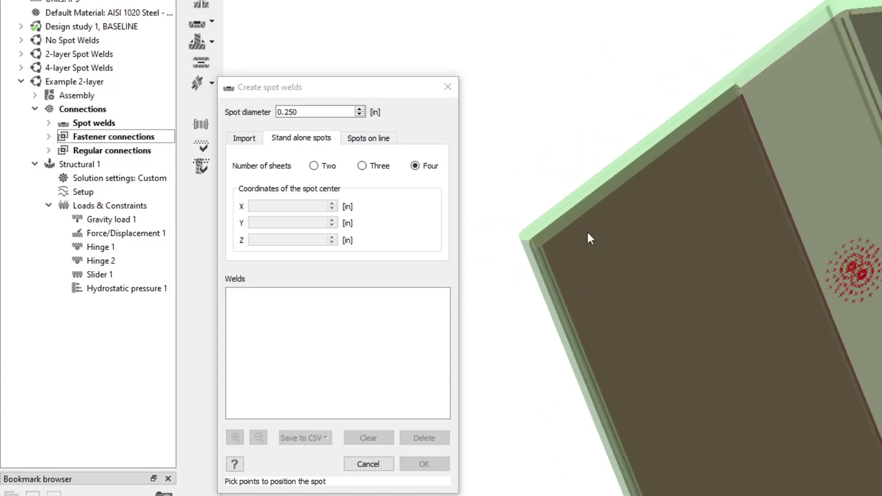
middle_drag(569, 187, 585, 233)
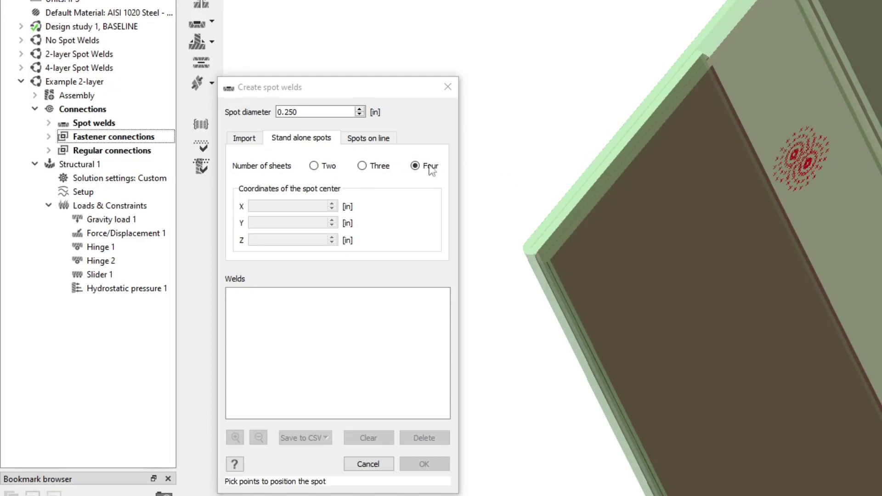
click(316, 167)
click(363, 166)
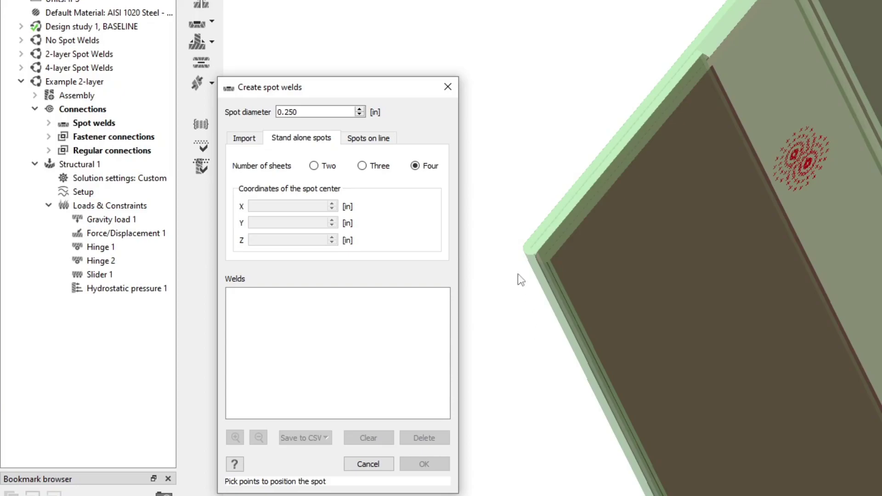
scroll(535, 256, up, 2)
middle_drag(797, 356, 747, 237)
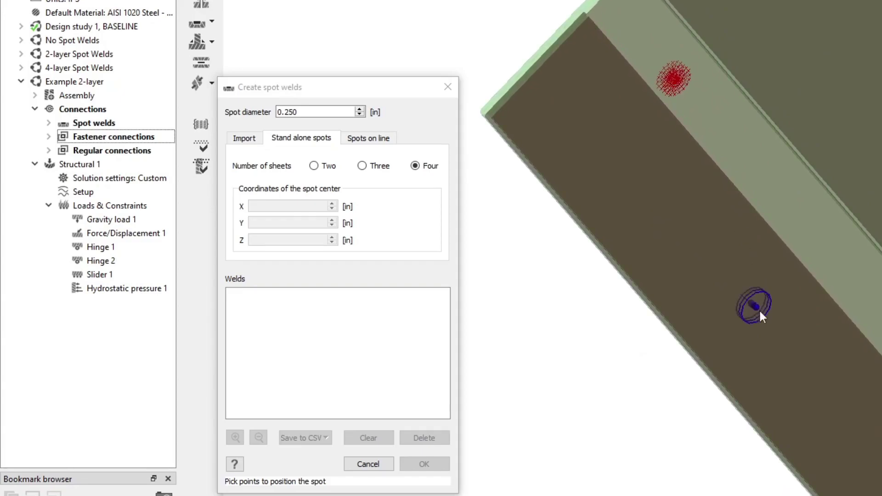
click(759, 316)
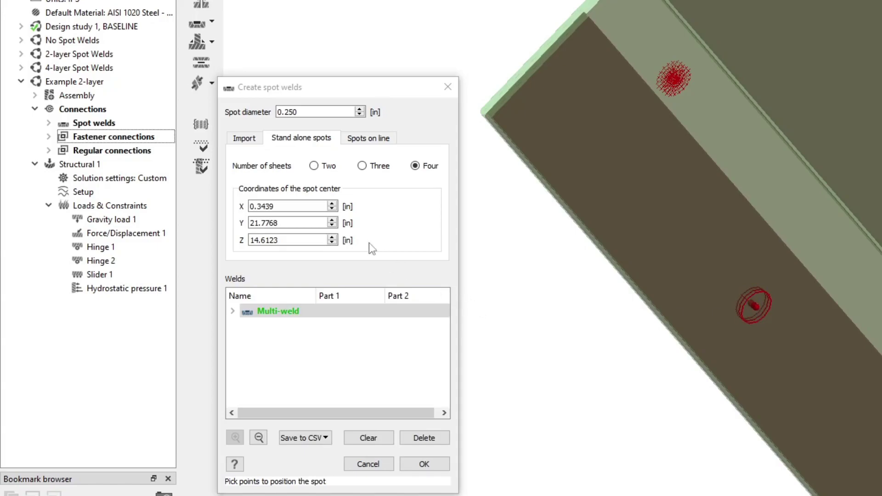
Set the Y coordinate of the four-sheet spot weld's center to 21.5 in
click(293, 205)
click(295, 223)
double_click(296, 223)
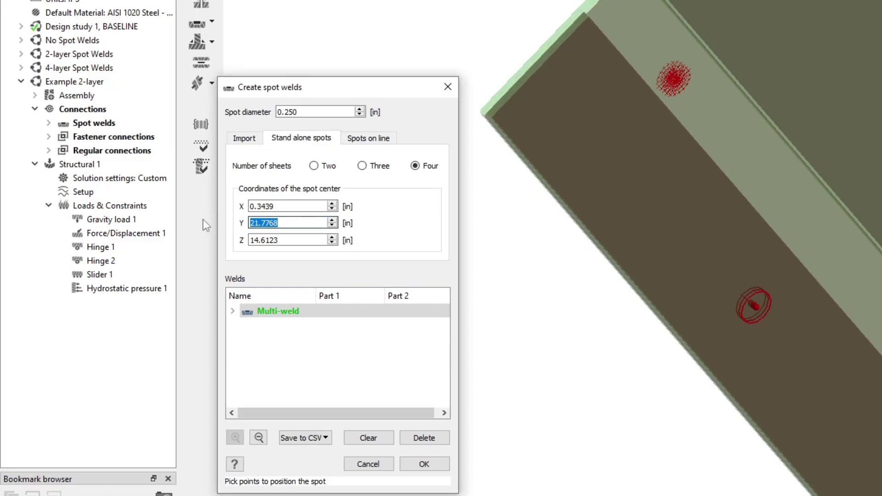
text(21.5)
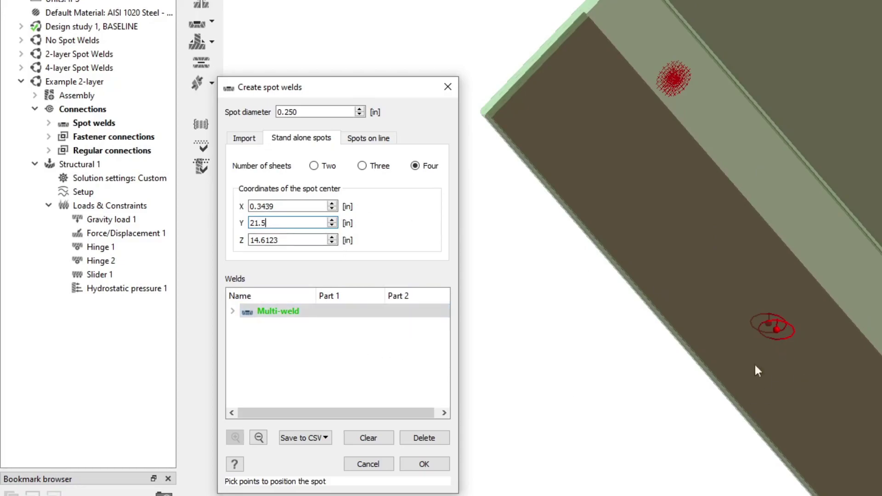
key(Tab)
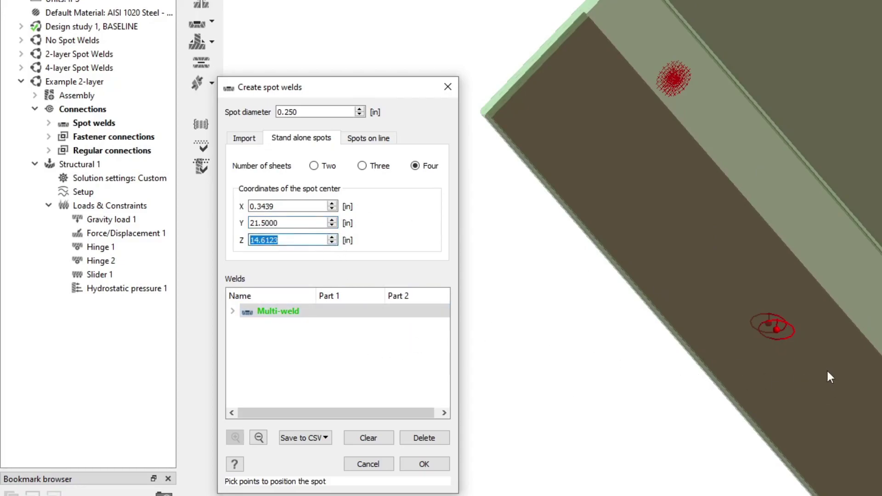
Place three more four-sheet spot welds farther down the same flange, from about Y 20.86 to about Y 20.17 in
click(817, 379)
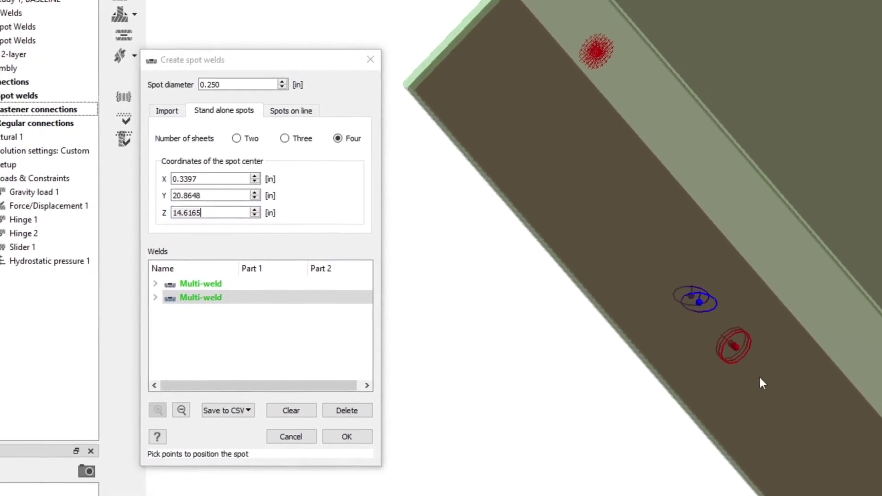
click(727, 367)
click(748, 394)
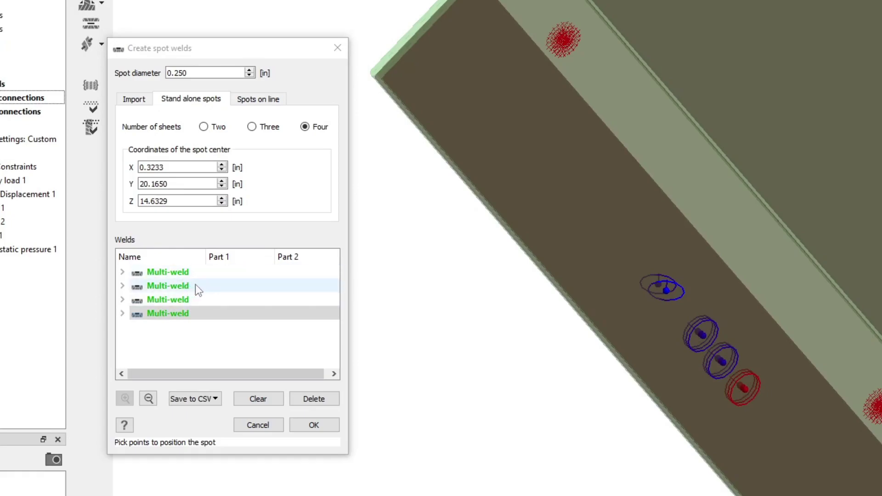
Set the X coordinate of the second, third and fourth four-sheet spot welds to 0.3439 in, matching the first weld
click(195, 272)
drag(173, 167, 128, 168)
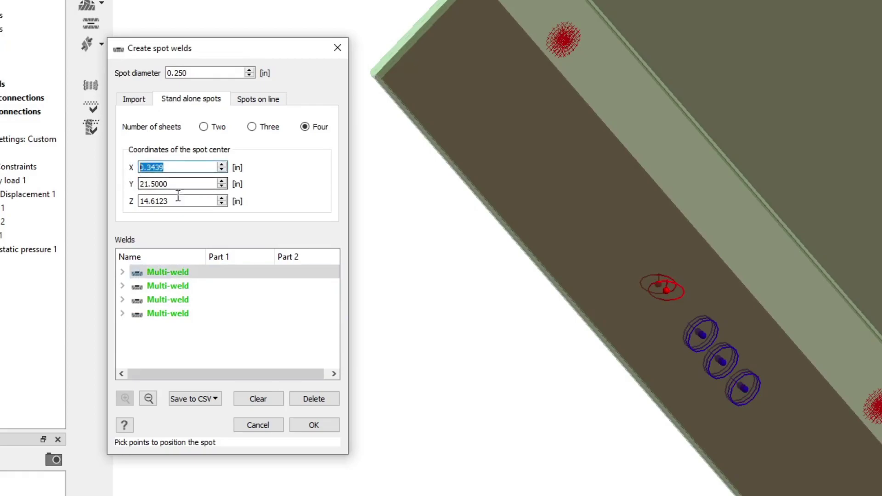
click(196, 286)
drag(184, 168, 119, 169)
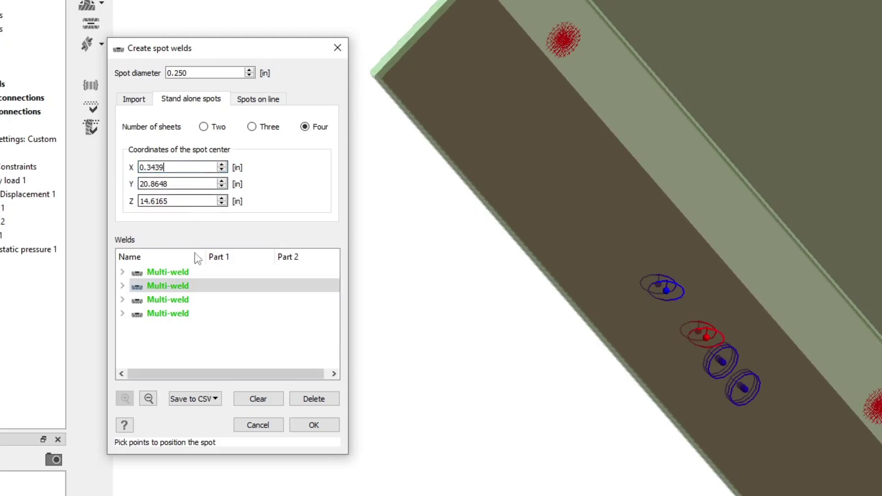
click(196, 300)
drag(184, 167, 118, 168)
text(0.3439)
click(213, 314)
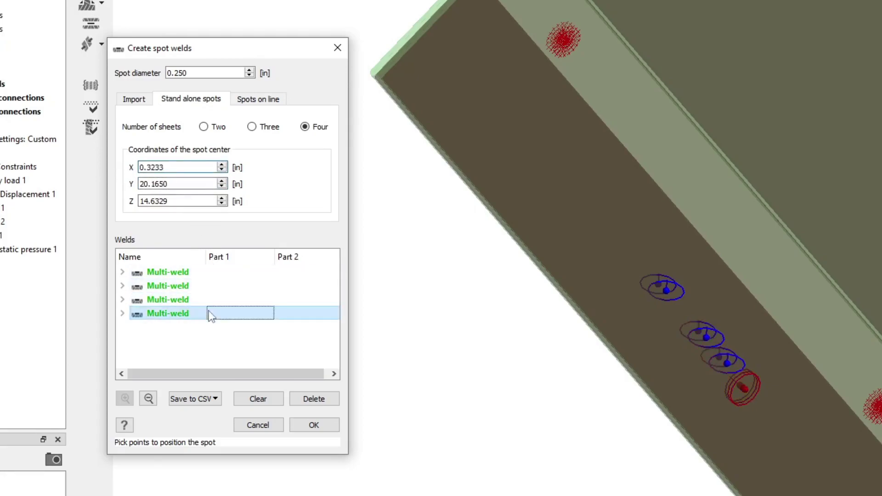
drag(172, 167, 136, 168)
text(0.3439)
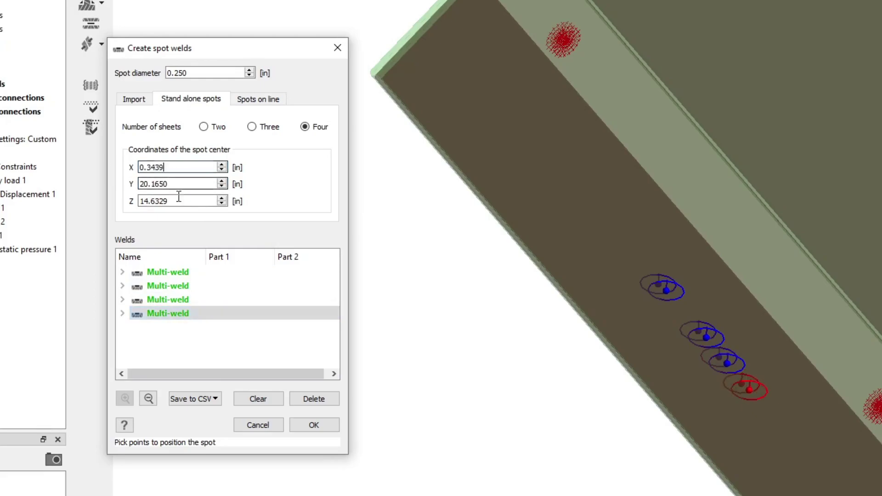
Set the Z coordinate of the second, third and fourth four-sheet spot welds to 14.6123 in, matching the first weld
click(200, 272)
drag(175, 202, 120, 202)
key(ctrl+c)
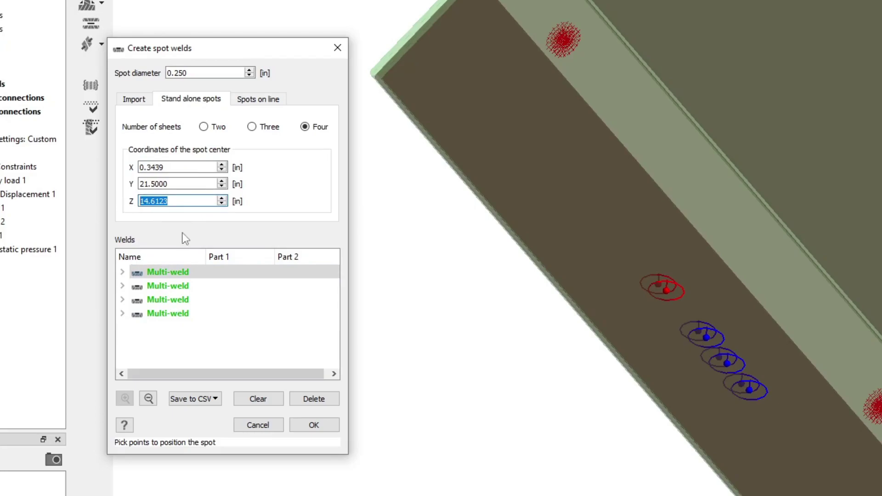
click(191, 285)
drag(183, 204, 118, 202)
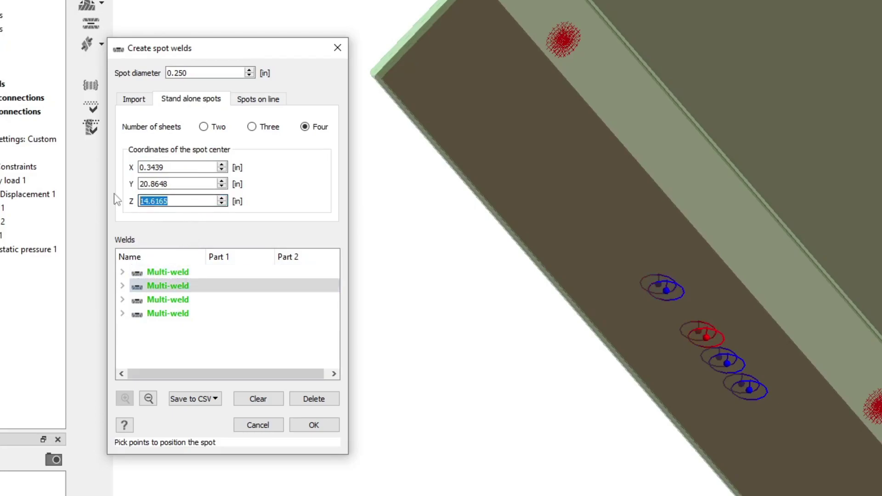
key(ctrl+v)
click(179, 306)
drag(182, 202, 109, 199)
key(ctrl+v)
click(198, 314)
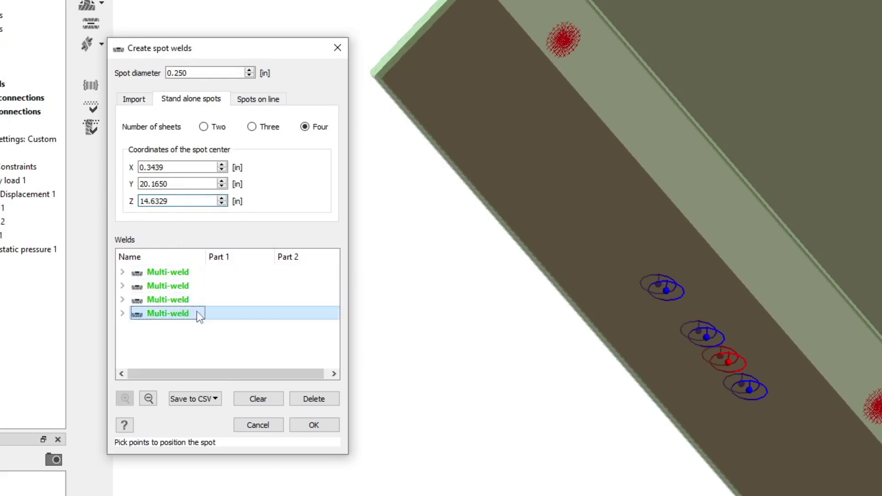
drag(179, 201, 118, 205)
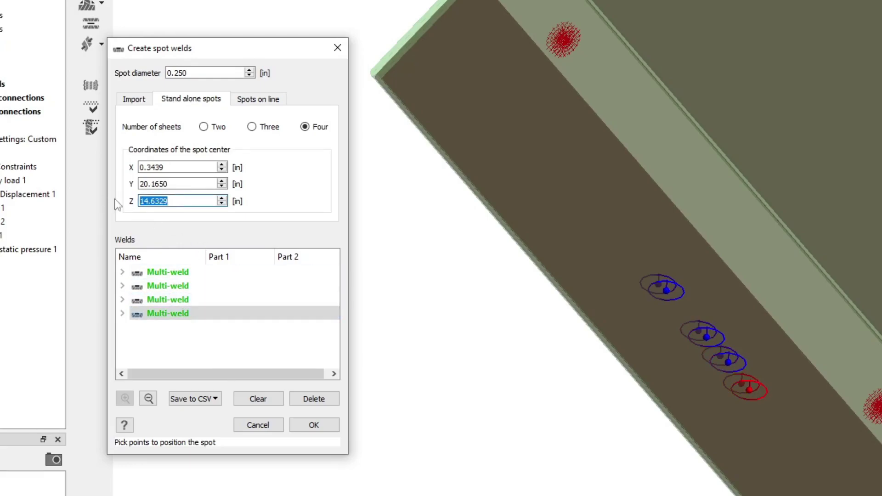
key(ctrl+v)
click(211, 334)
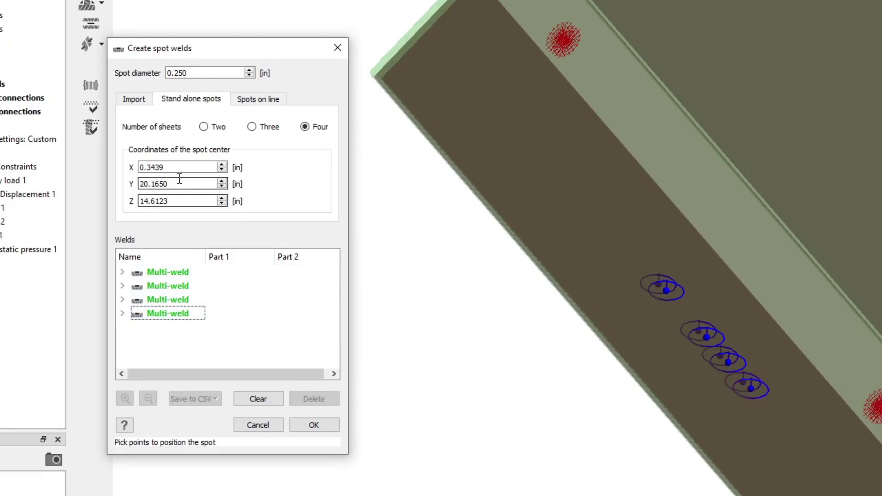
Set the Y coordinates of the second, third and fourth four-sheet spot welds to 16.5, 11.5 and 6.5 in
click(176, 287)
double_click(174, 185)
text(16.5)
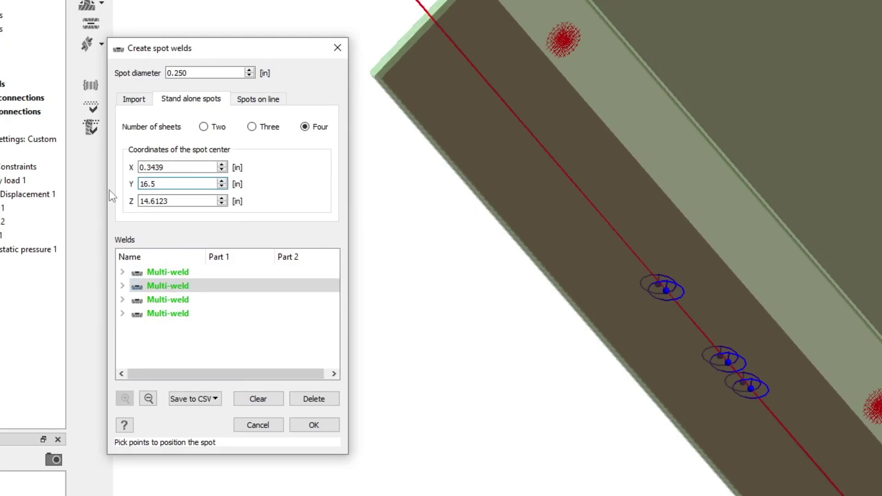
click(177, 202)
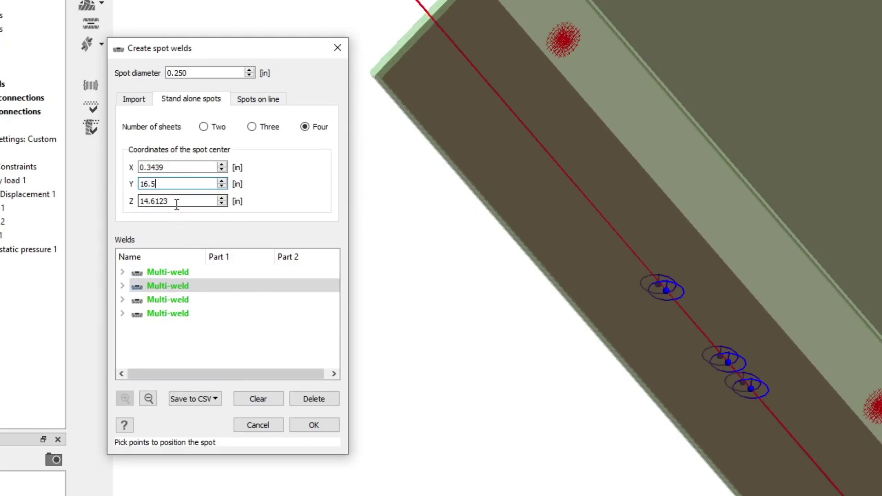
click(197, 300)
drag(181, 184, 139, 185)
text(11.5)
key(Tab)
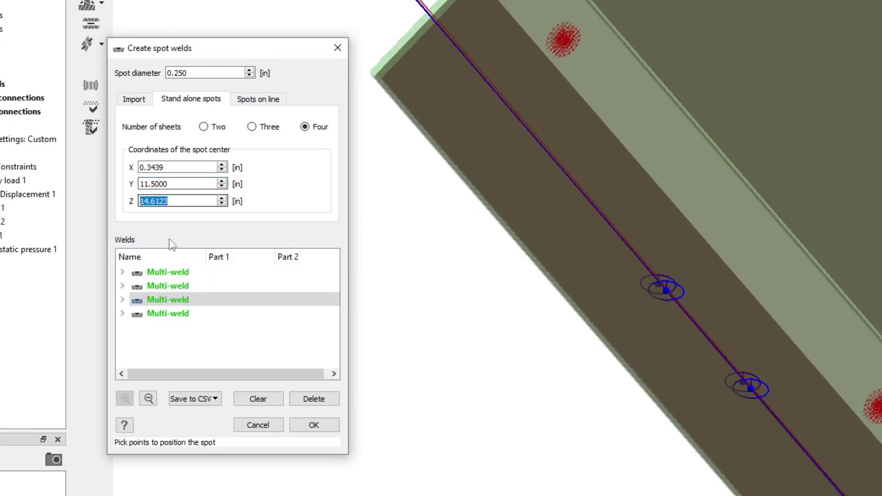
click(198, 313)
drag(216, 184, 117, 182)
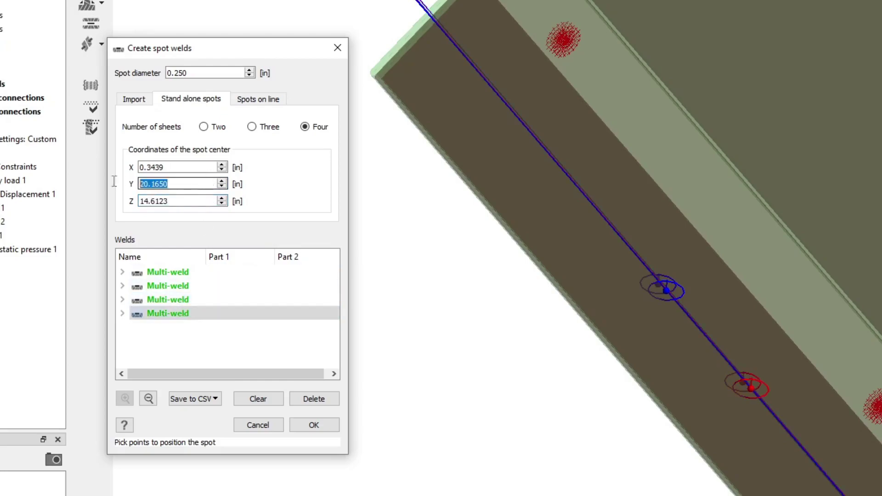
text(6.5)
key(Tab)
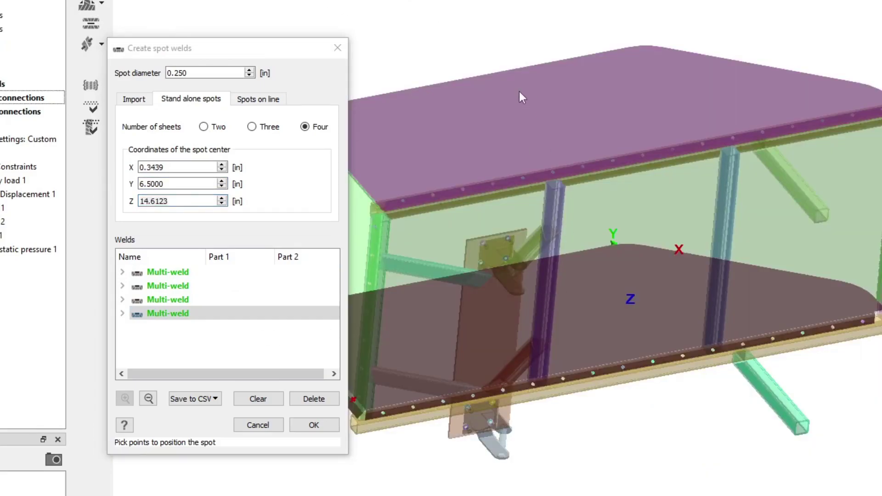
Examine the positions of the four new spot welds along the cart's corner flange
right_drag(535, 104, 711, 55)
drag(710, 55, 612, 110)
middle_drag(612, 110, 634, 15)
drag(634, 15, 627, 1)
mouse_move(581, 105)
mouse_down()
mouse_move(636, 110)
mouse_move(630, 80)
mouse_move(616, 70)
mouse_move(572, 83)
mouse_move(568, 97)
mouse_up()
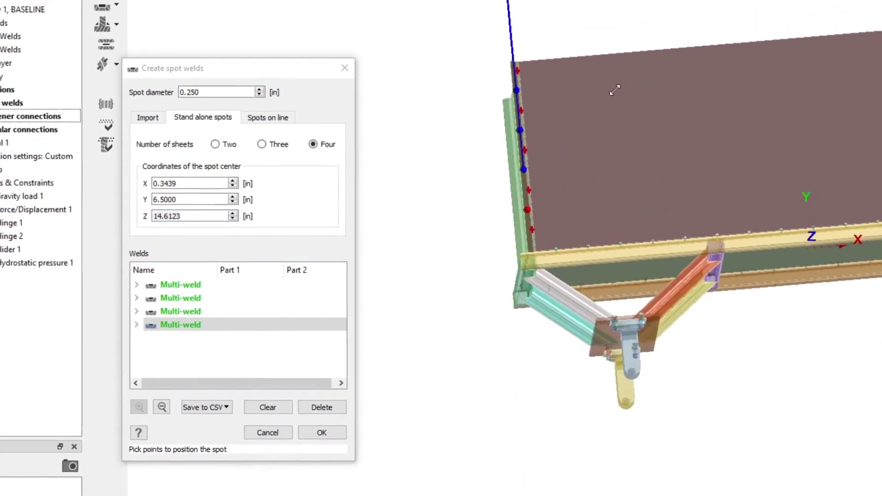
drag(536, 136, 545, 140)
drag(544, 211, 542, 283)
drag(464, 256, 582, 462)
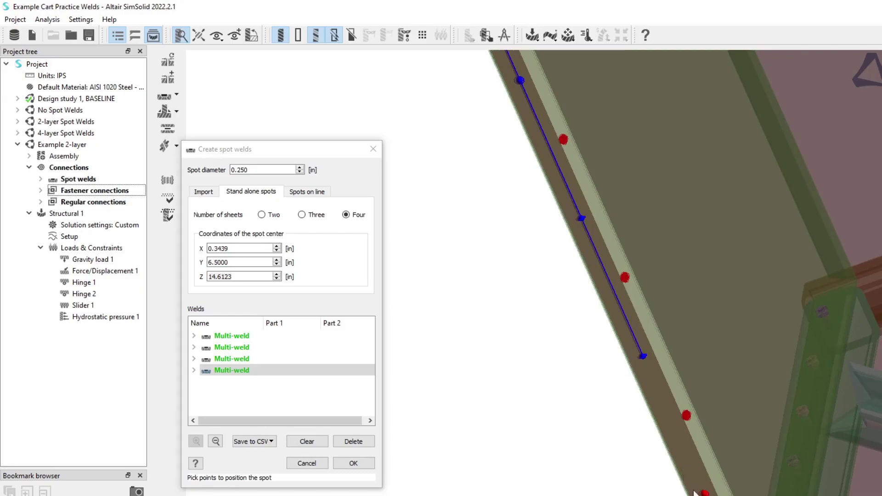
Check the four multi-welds in the list one by one and create the four-sheet spot welds
click(264, 335)
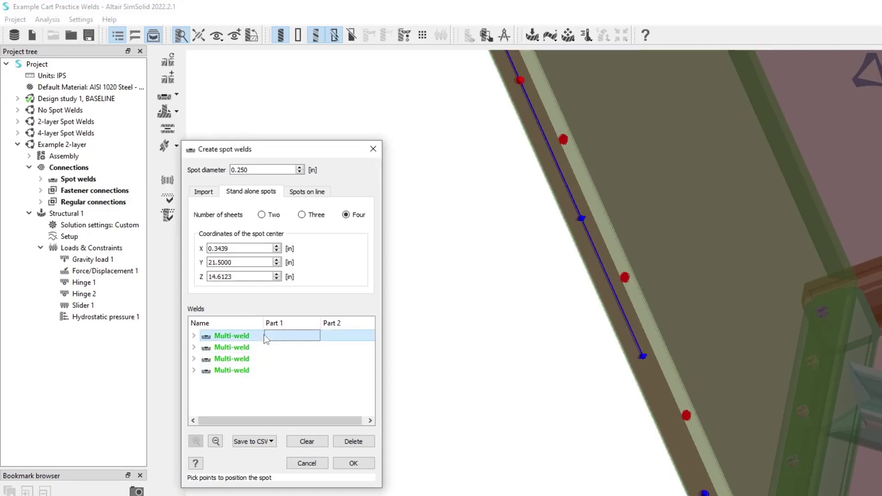
key(Down)
key(Down)
key(Down)
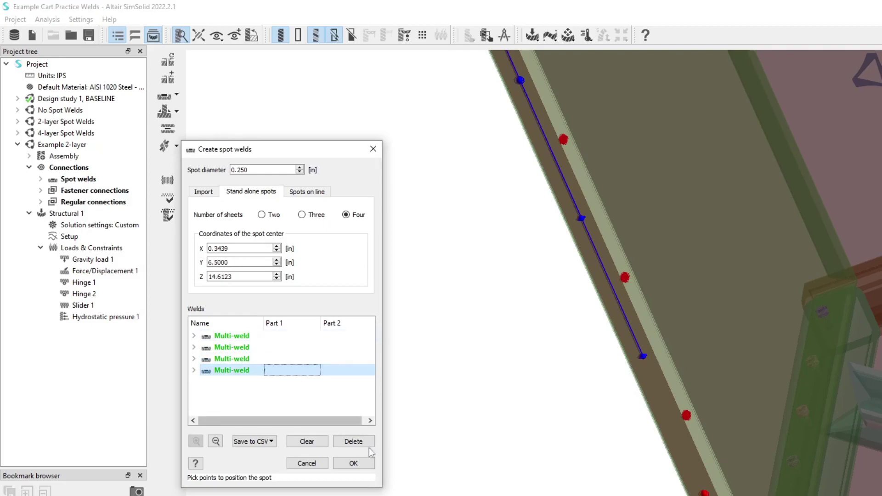
click(353, 463)
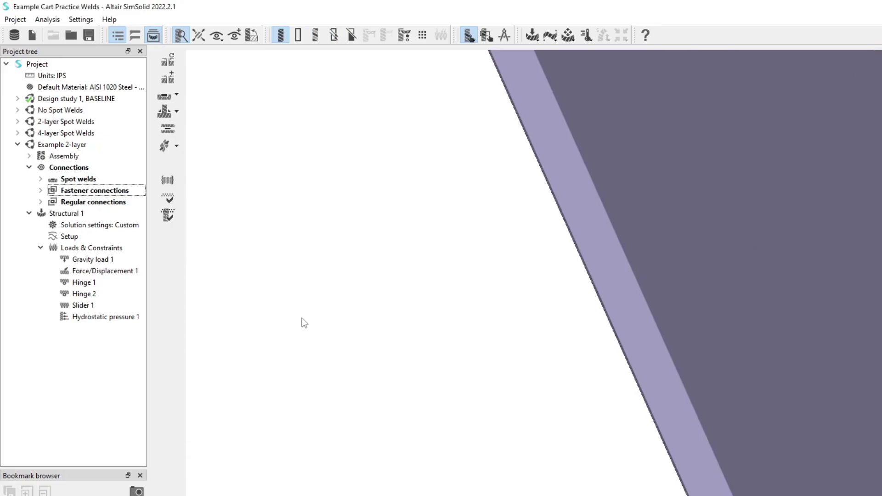
Rename the Example 2-layer design study as Example
click(64, 145)
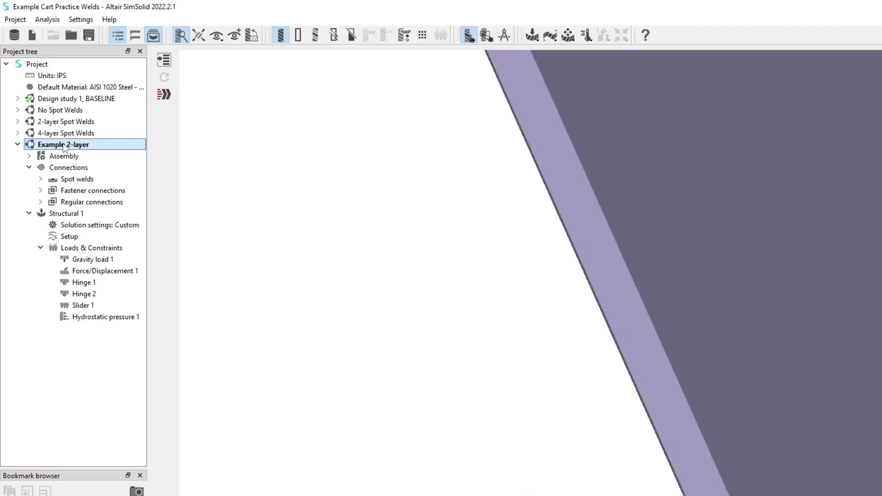
right_click(64, 146)
click(109, 177)
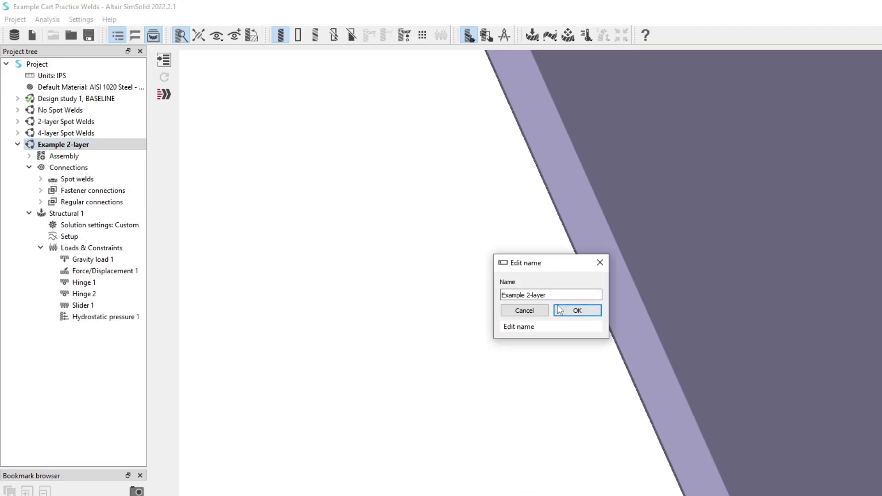
drag(526, 294, 609, 304)
key(BackSpace)
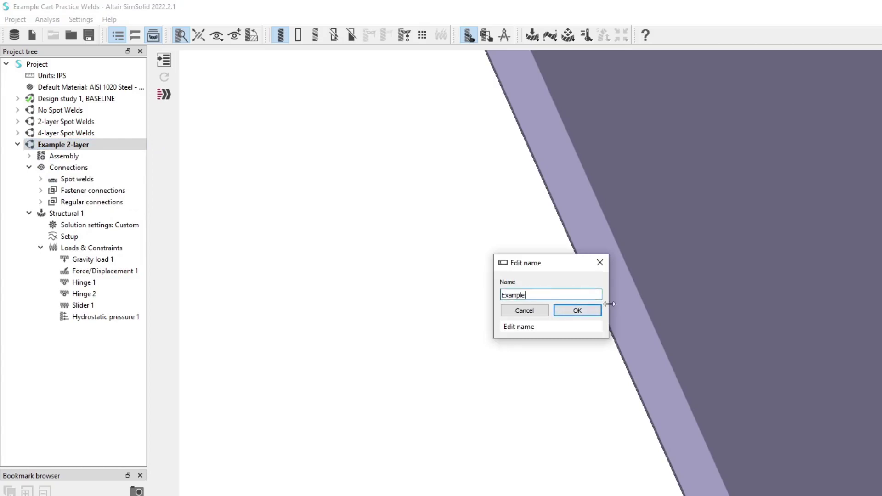
click(569, 314)
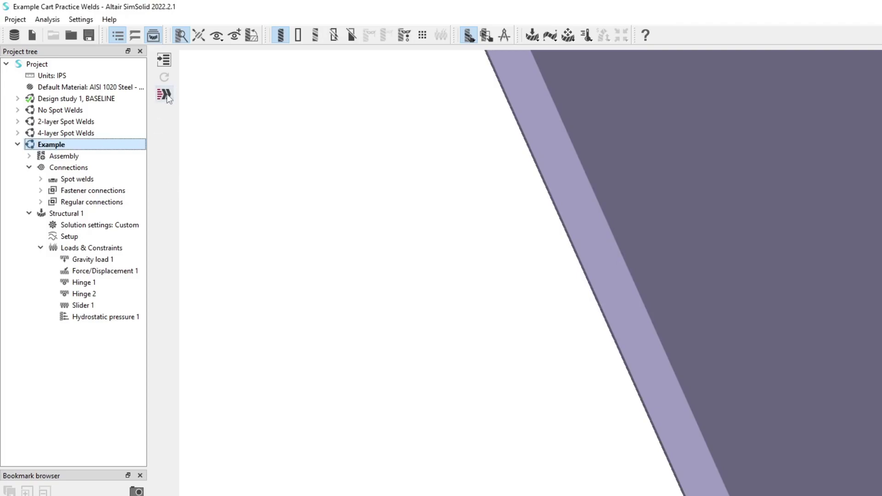
Solve the Structural 1 analysis of the Example study and plot its displacement magnitude
click(85, 216)
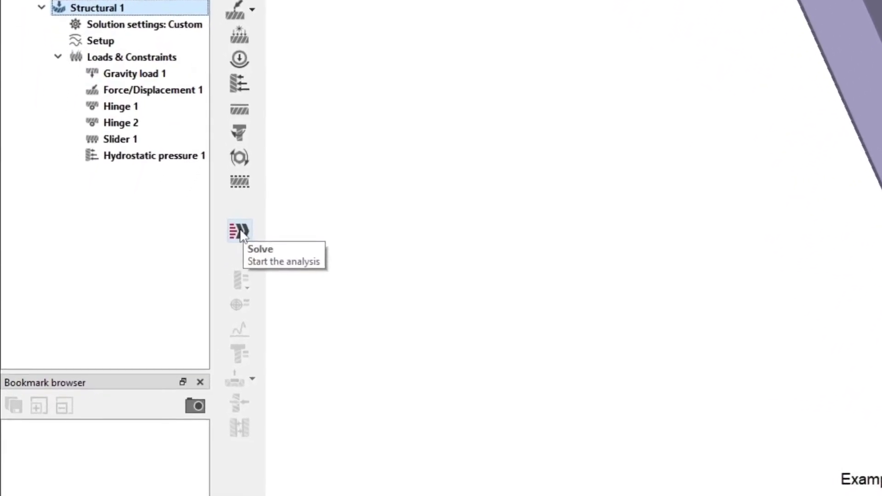
click(301, 112)
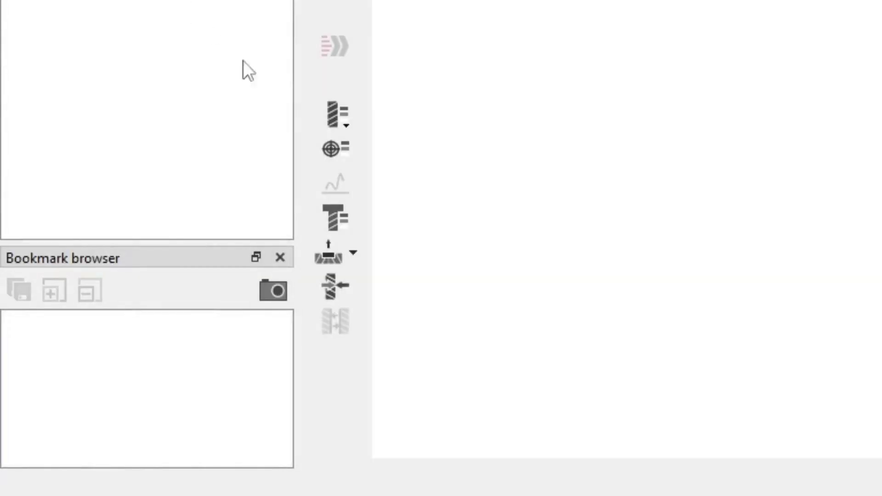
click(348, 122)
mouse_move(417, 122)
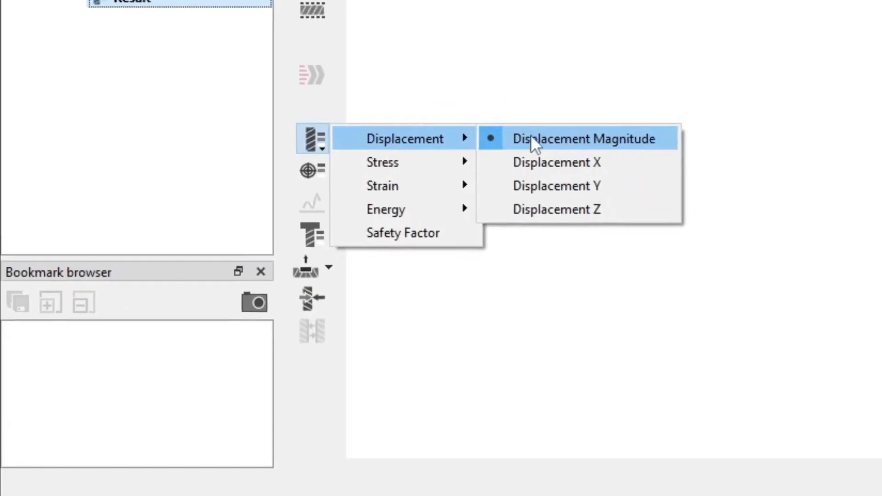
click(575, 117)
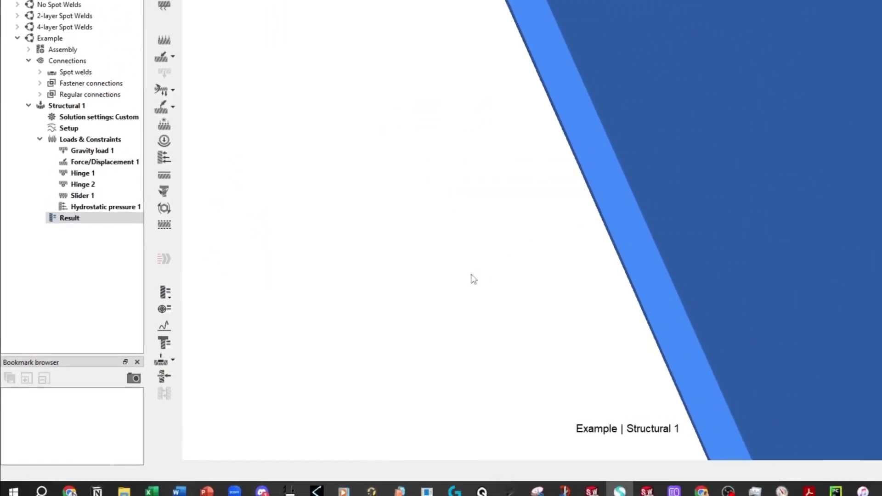
Examine the displacement plot of the cart's deformed end panel and its corner flanges from several angles
scroll(472, 264, down, 6)
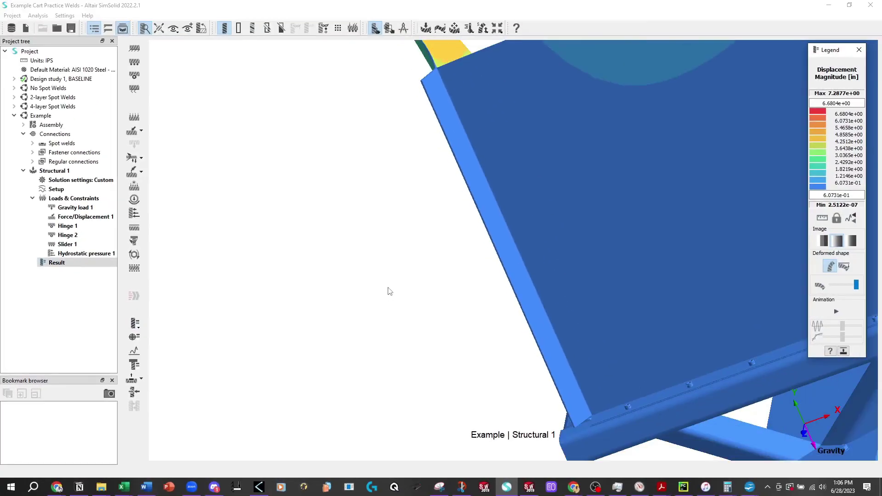
drag(468, 224, 502, 227)
drag(410, 270, 489, 288)
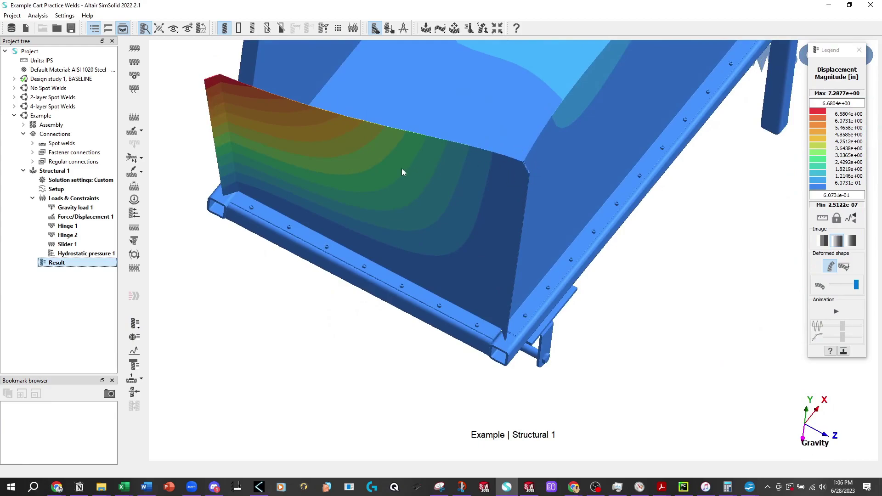
drag(319, 158, 329, 192)
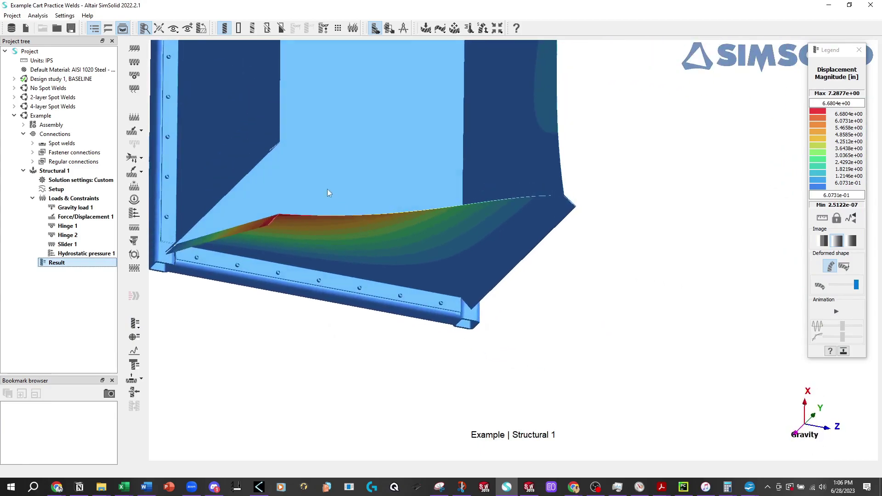
drag(437, 256, 357, 235)
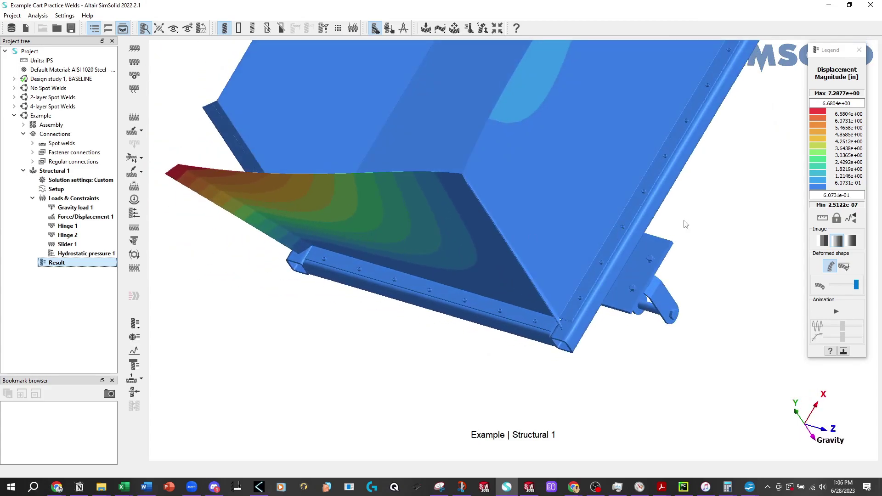
drag(658, 263, 618, 258)
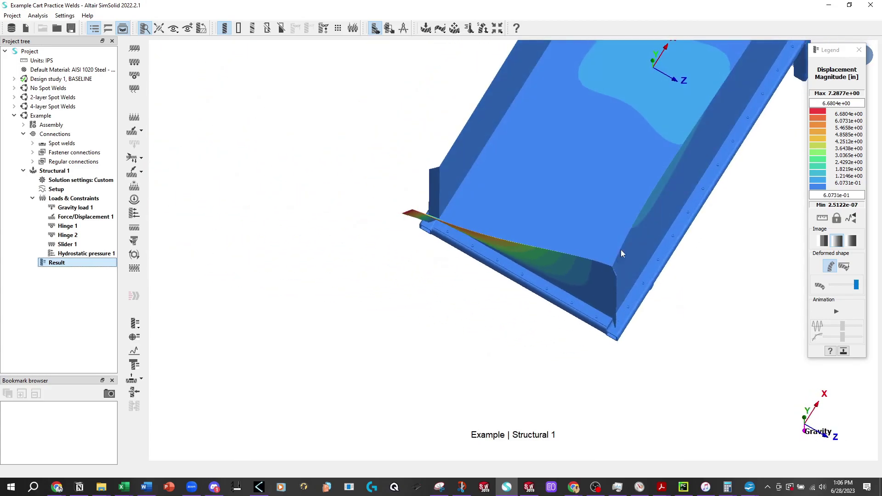
drag(646, 230, 579, 271)
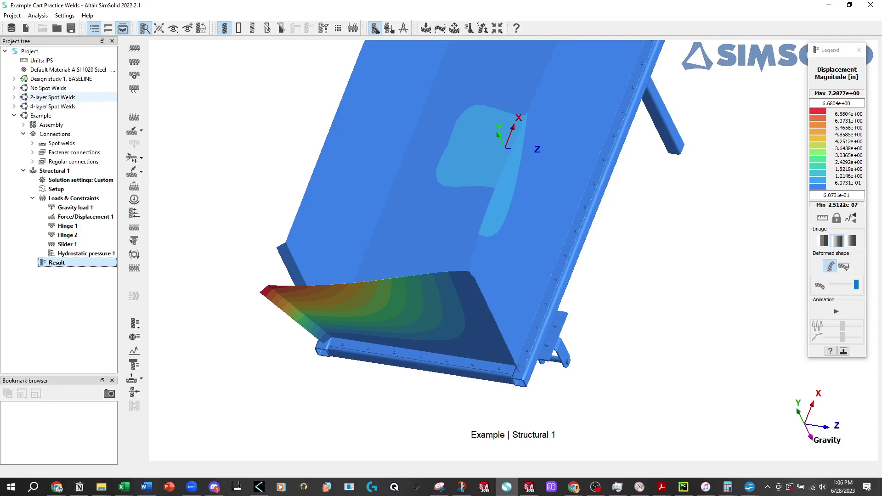
Plot the displacement magnitude for Structural 1 of the 2-layer Spot Welds study and inspect the end panel's corner flange up close
click(67, 98)
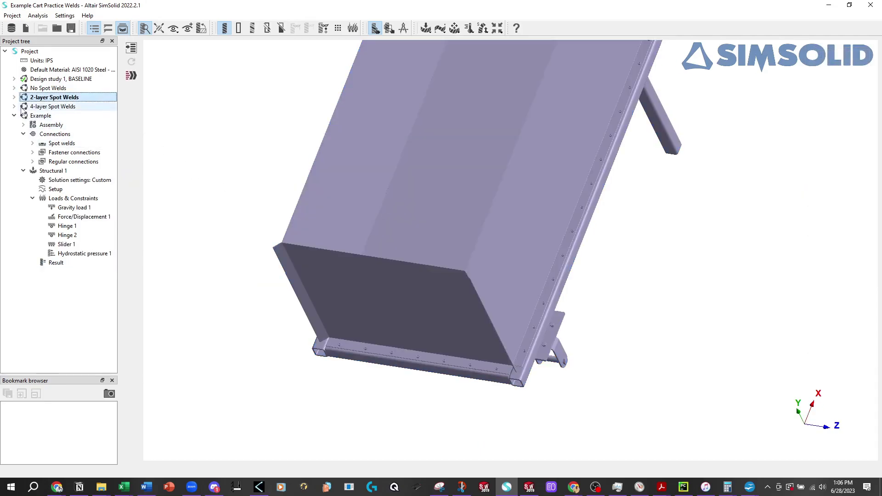
click(14, 97)
click(56, 245)
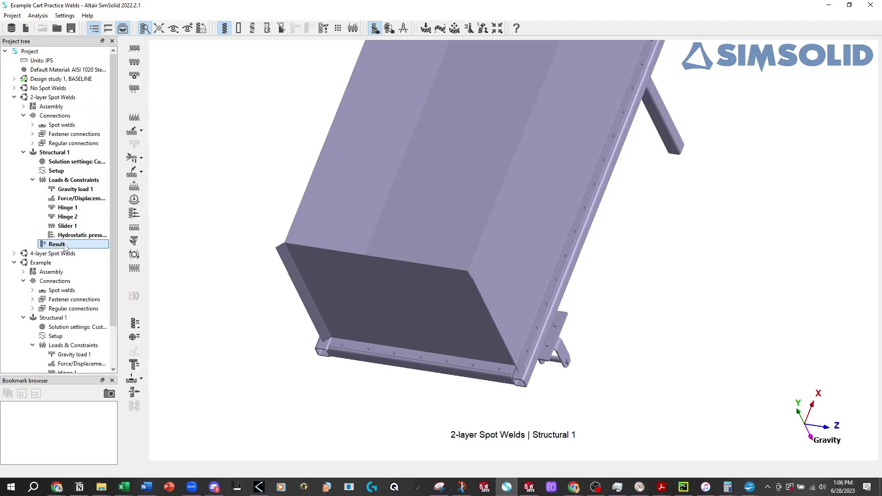
click(135, 327)
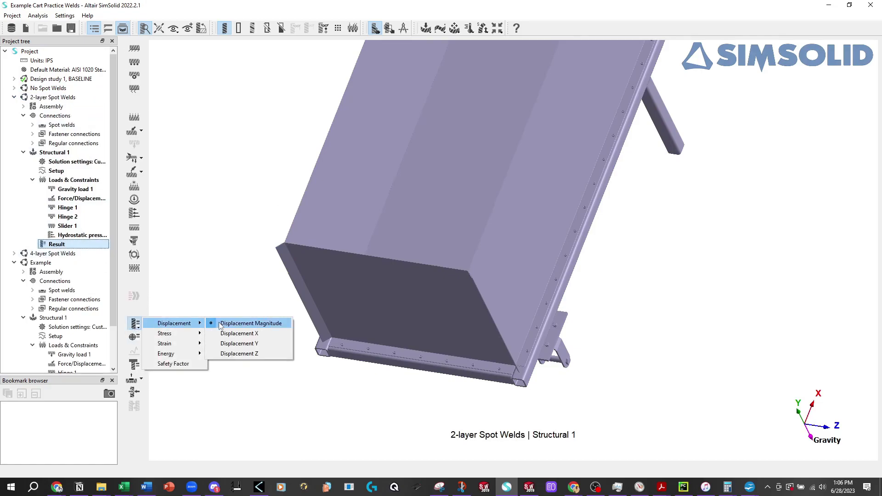
click(248, 323)
scroll(465, 275, up, 5)
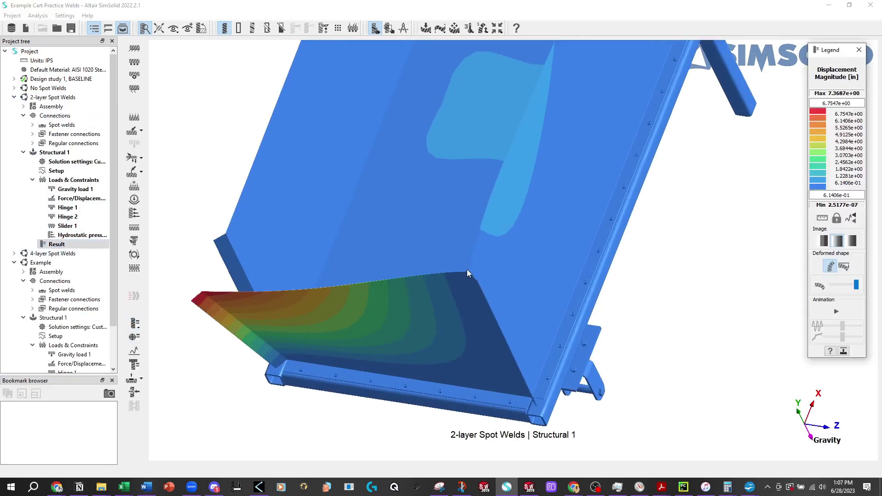
scroll(474, 279, up, 5)
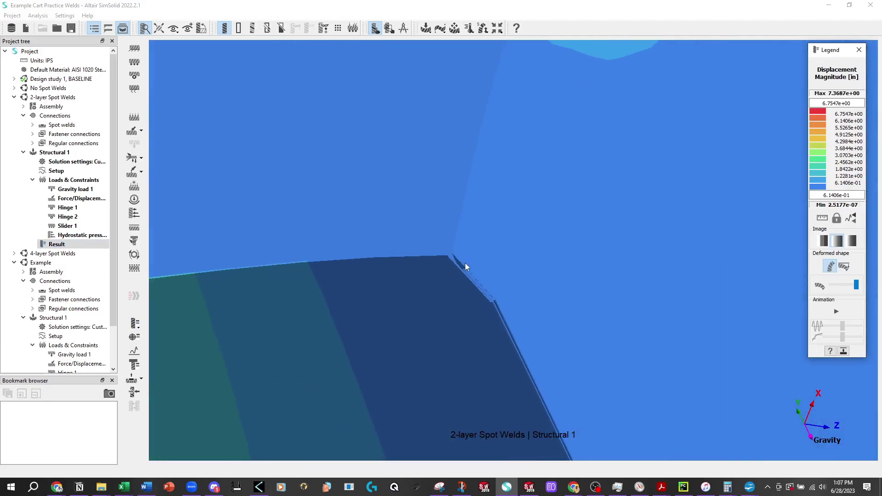
scroll(474, 287, up, 3)
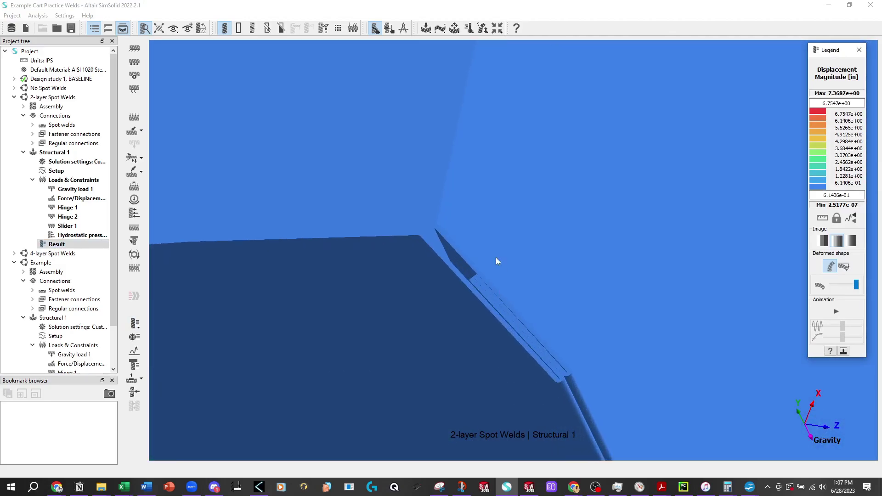
Compare the corner flange's deformation between the 2-layer and 4-layer Spot Welds results, ending on the 4-layer result
scroll(74, 210, down, 2)
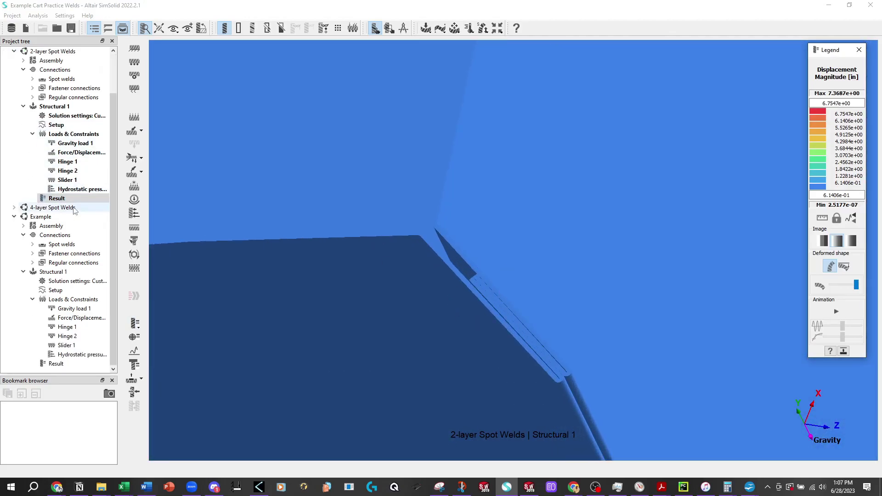
click(15, 207)
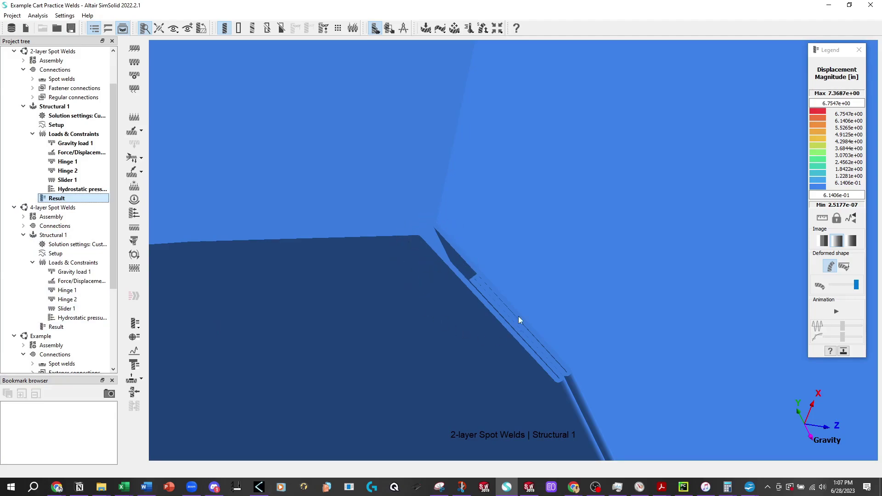
click(68, 328)
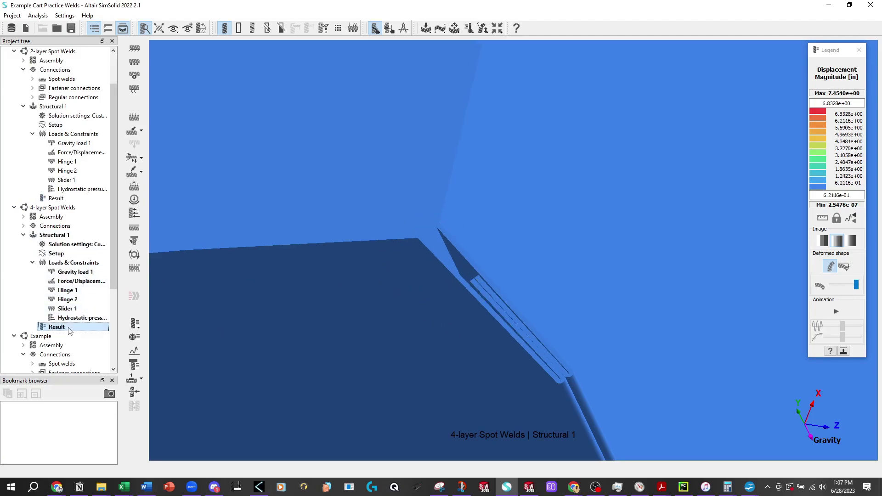
click(58, 199)
click(59, 327)
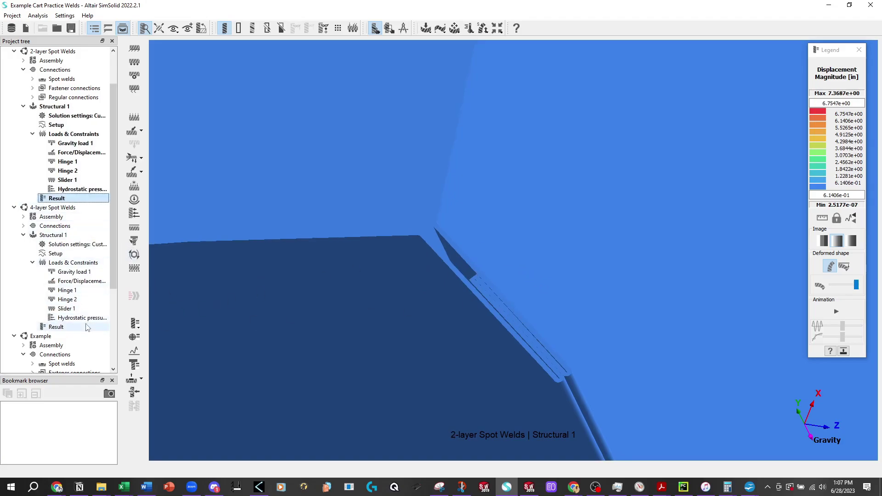
scroll(80, 312, down, 3)
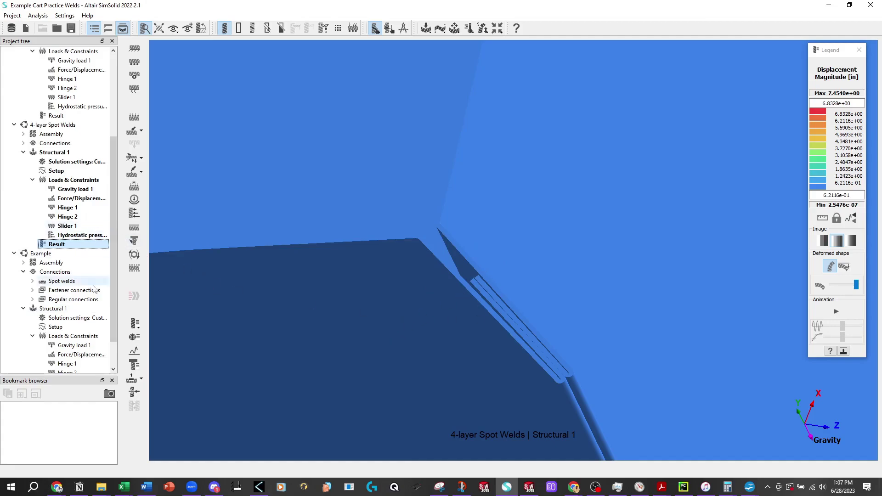
drag(113, 278, 112, 301)
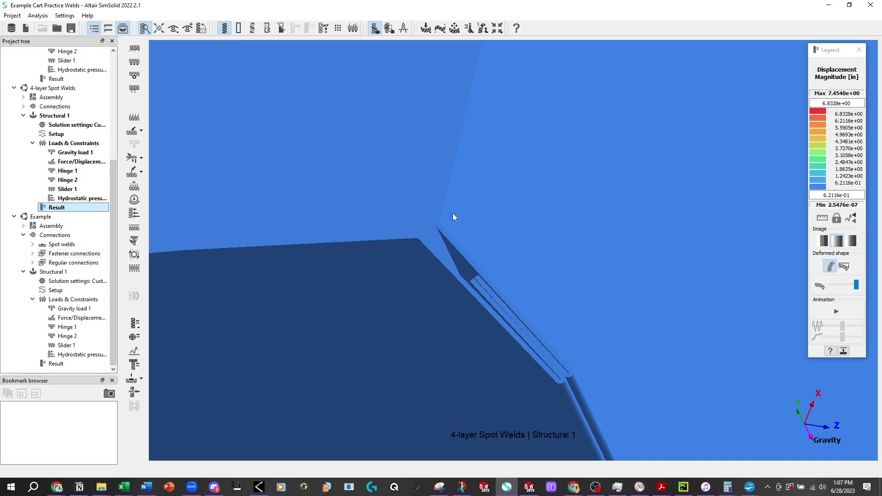
Examine the 4-layer Spot Welds displacement plot across the whole cart and its end panel, and reposition the displacement legend
scroll(463, 304, down, 3)
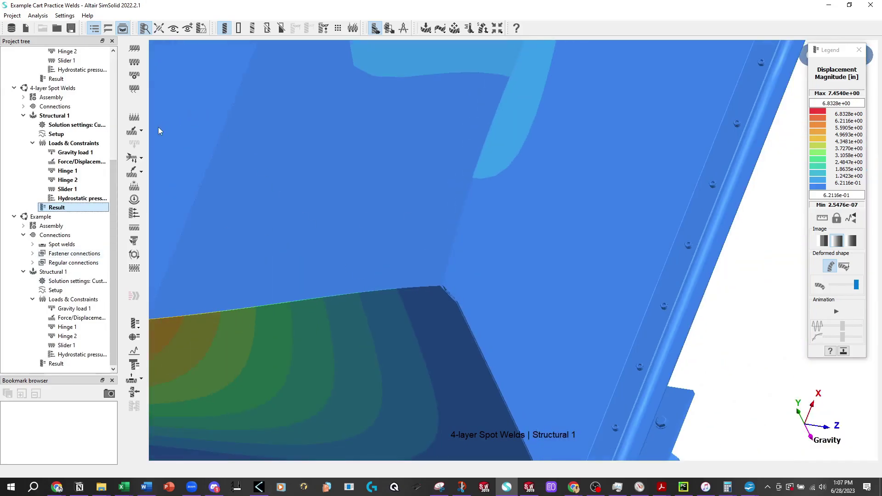
scroll(315, 269, down, 5)
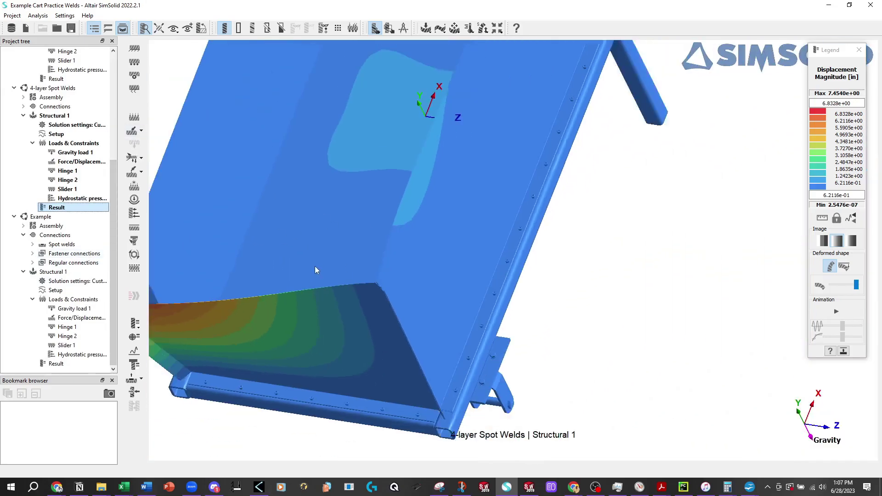
middle_drag(321, 185, 421, 219)
drag(422, 219, 377, 199)
scroll(409, 253, down, 3)
right_drag(540, 261, 469, 239)
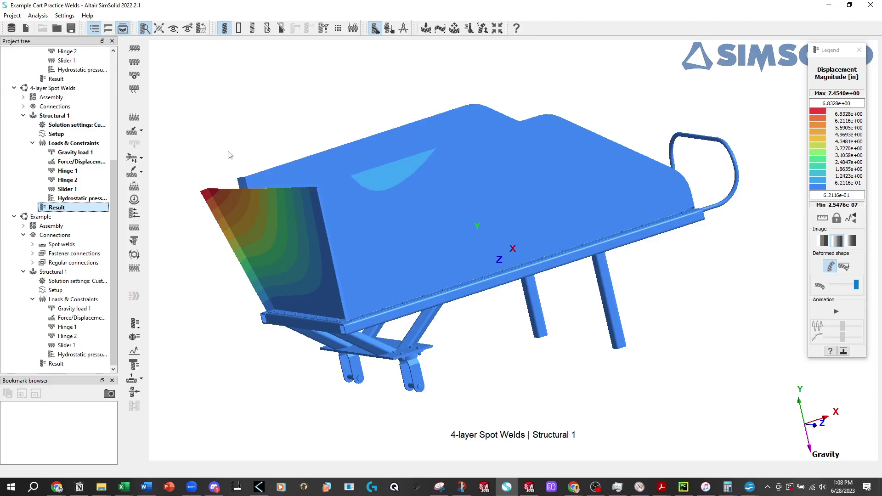
middle_drag(265, 191, 310, 203)
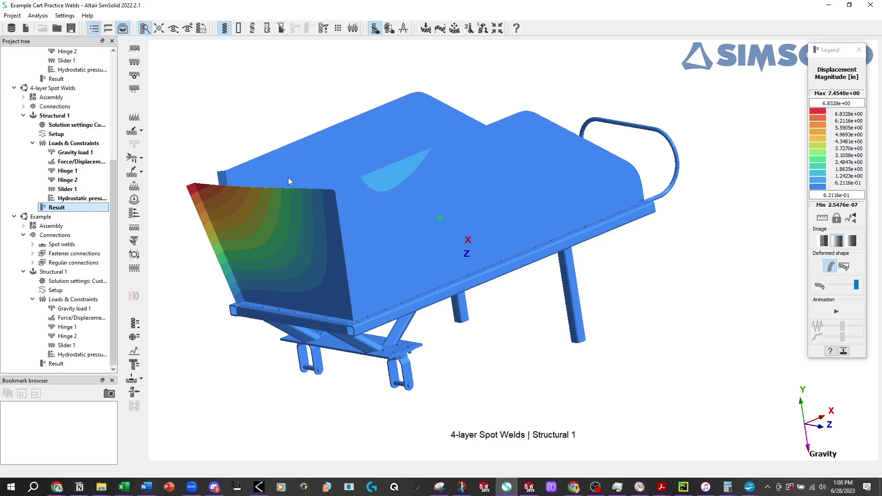
drag(833, 52, 829, 93)
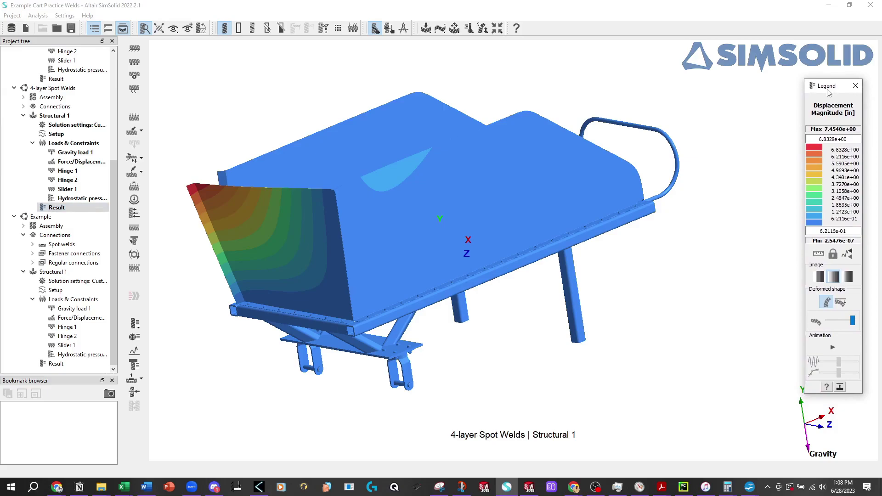